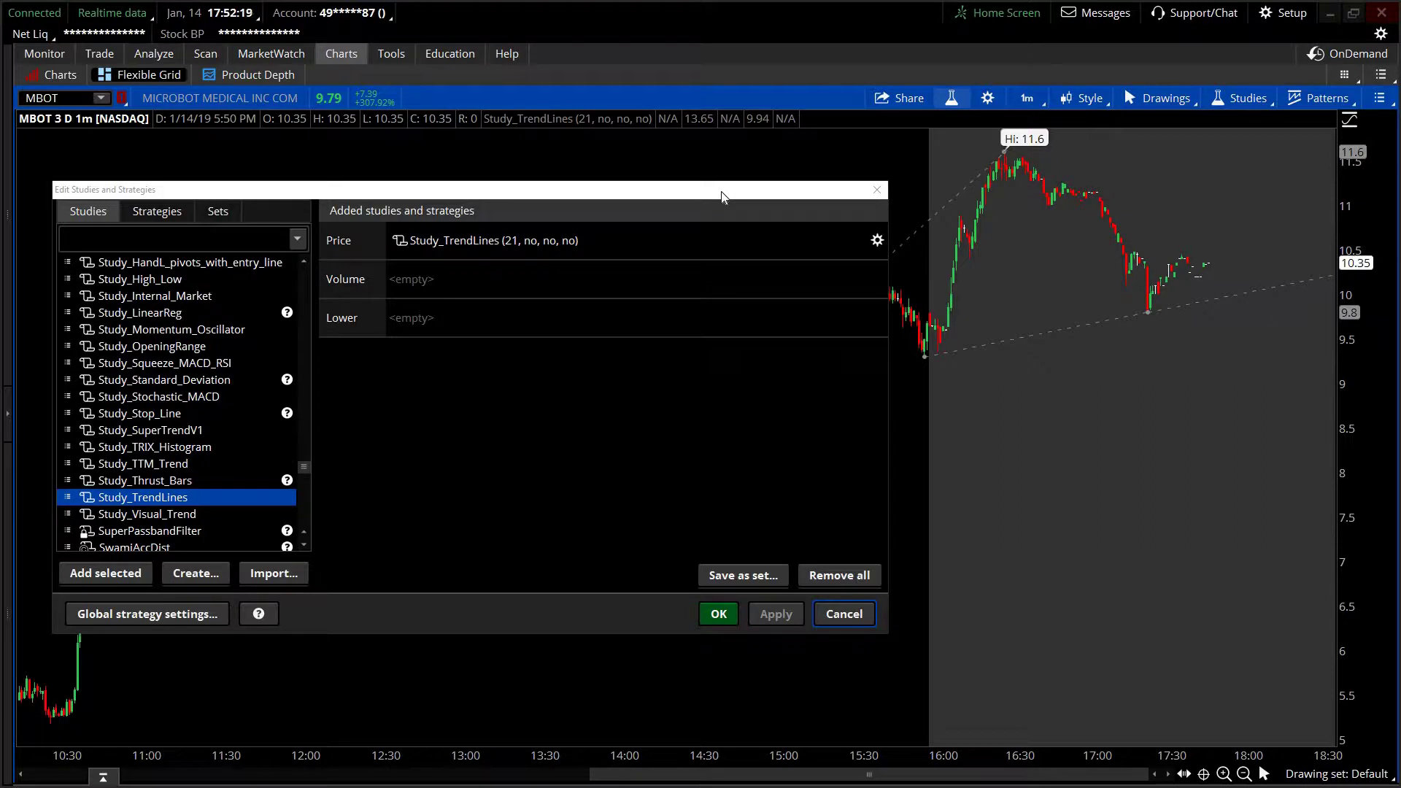
Open the Customizing settings for Study_TrendLines from the Added studies list, showing length n 21.
drag(686, 189, 777, 494)
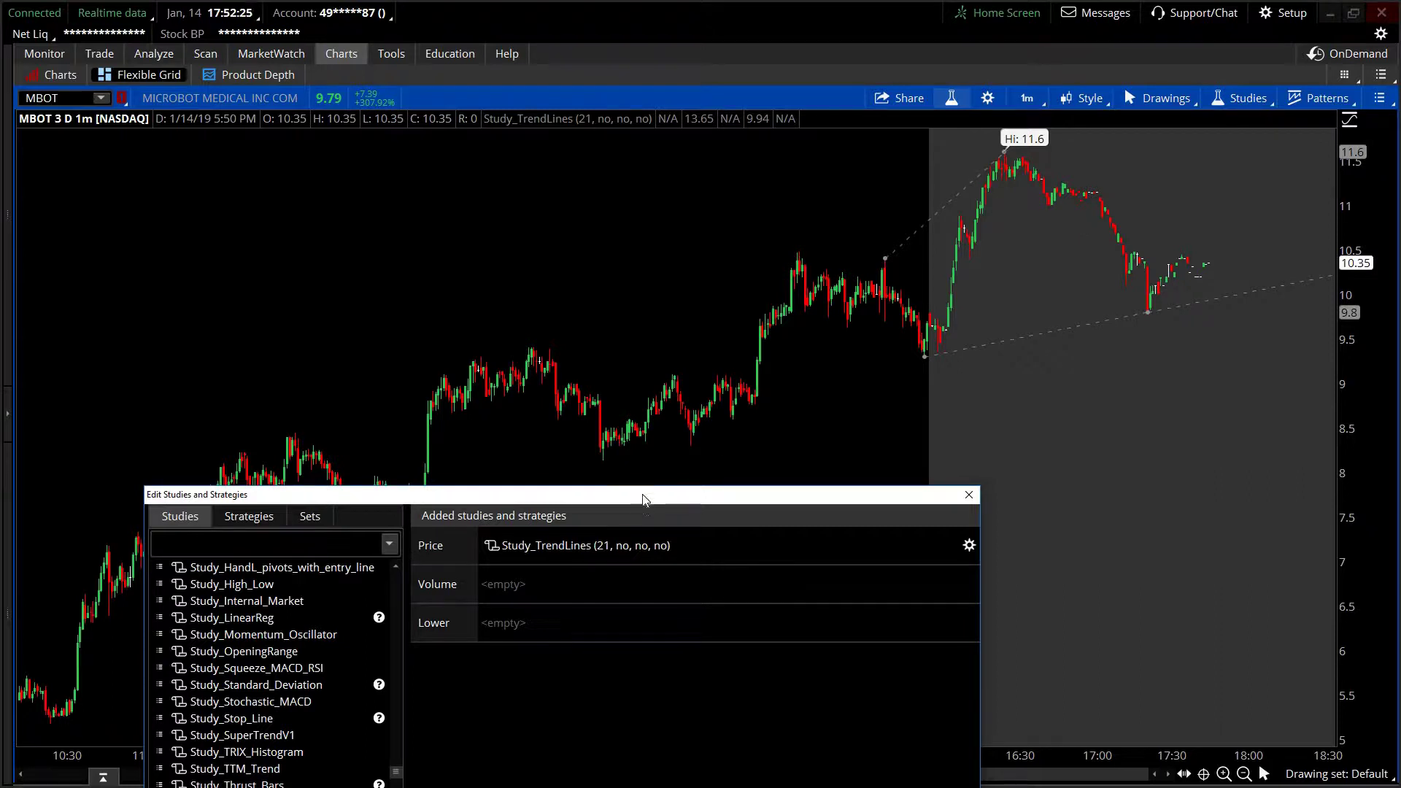
drag(633, 500, 509, 293)
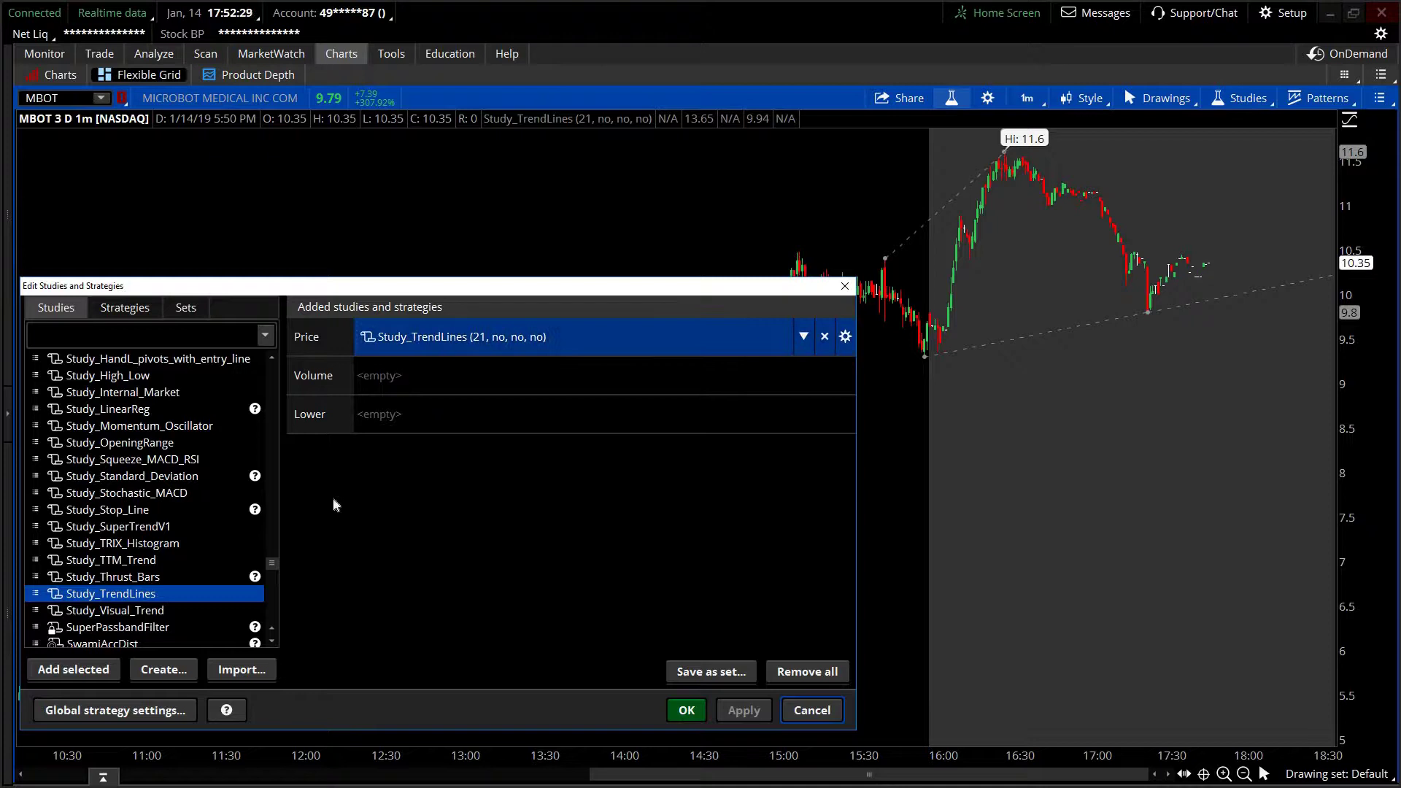
right_click(128, 531)
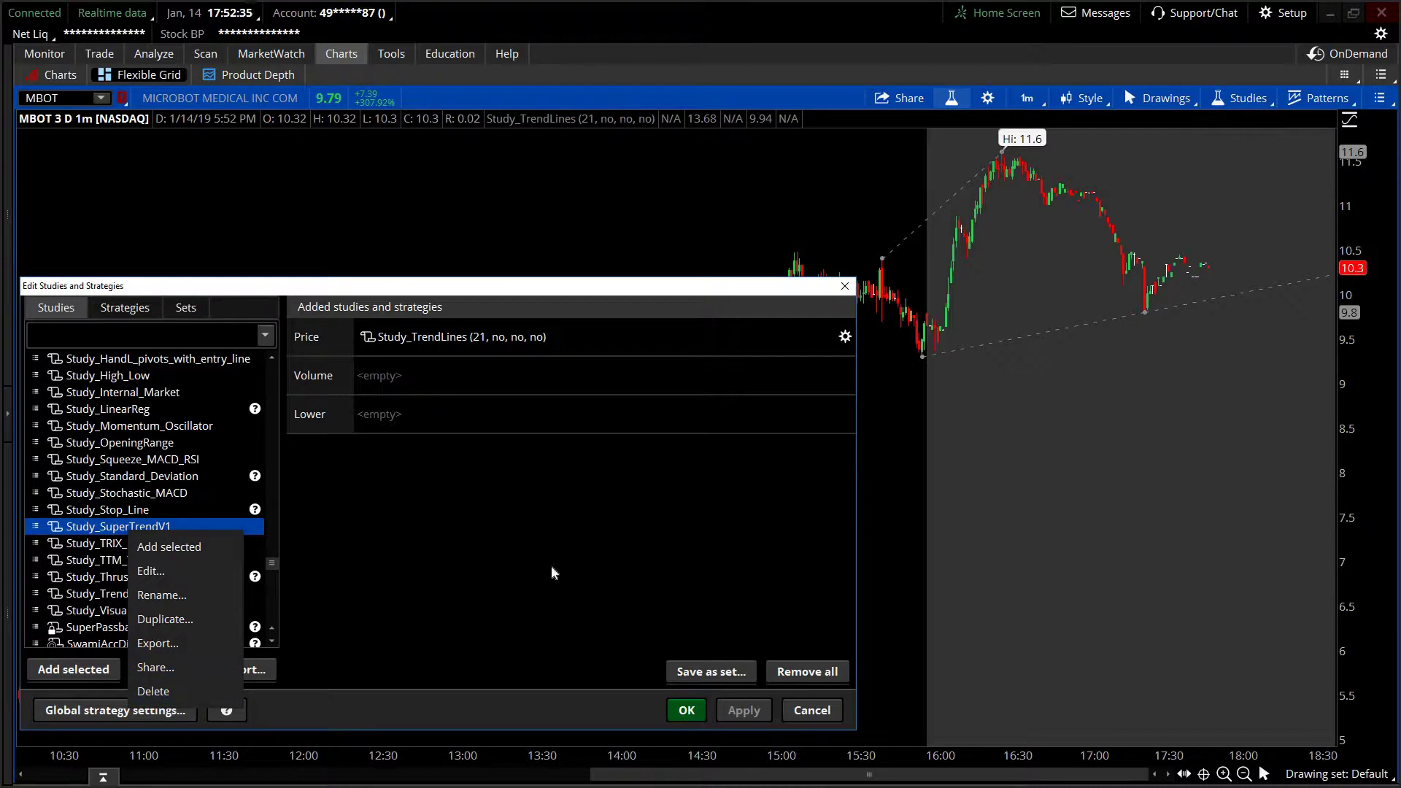
click(806, 373)
click(845, 336)
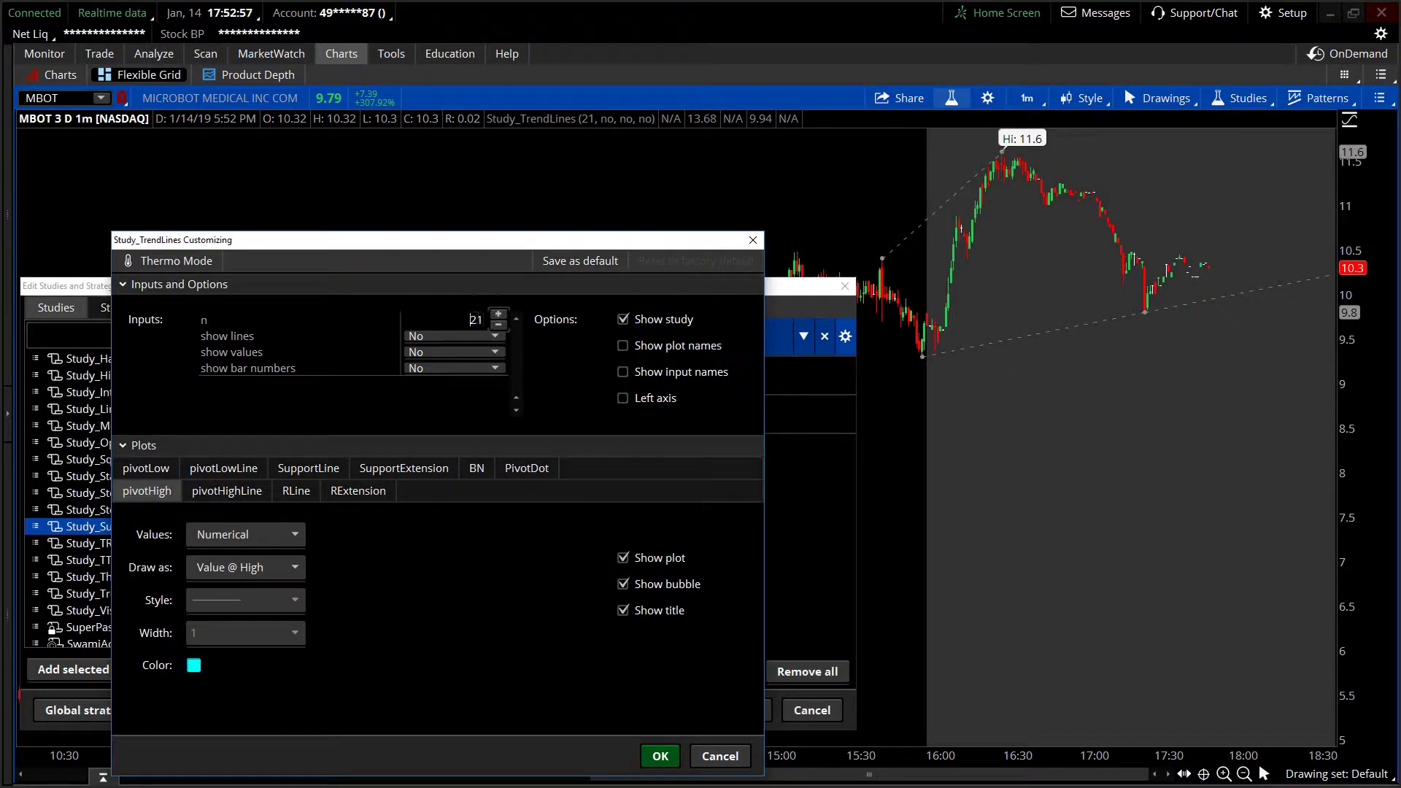
Change the Study_TrendLines length n to 51 and apply it to the chart.
drag(470, 319, 476, 319)
text(5)
click(661, 756)
click(743, 713)
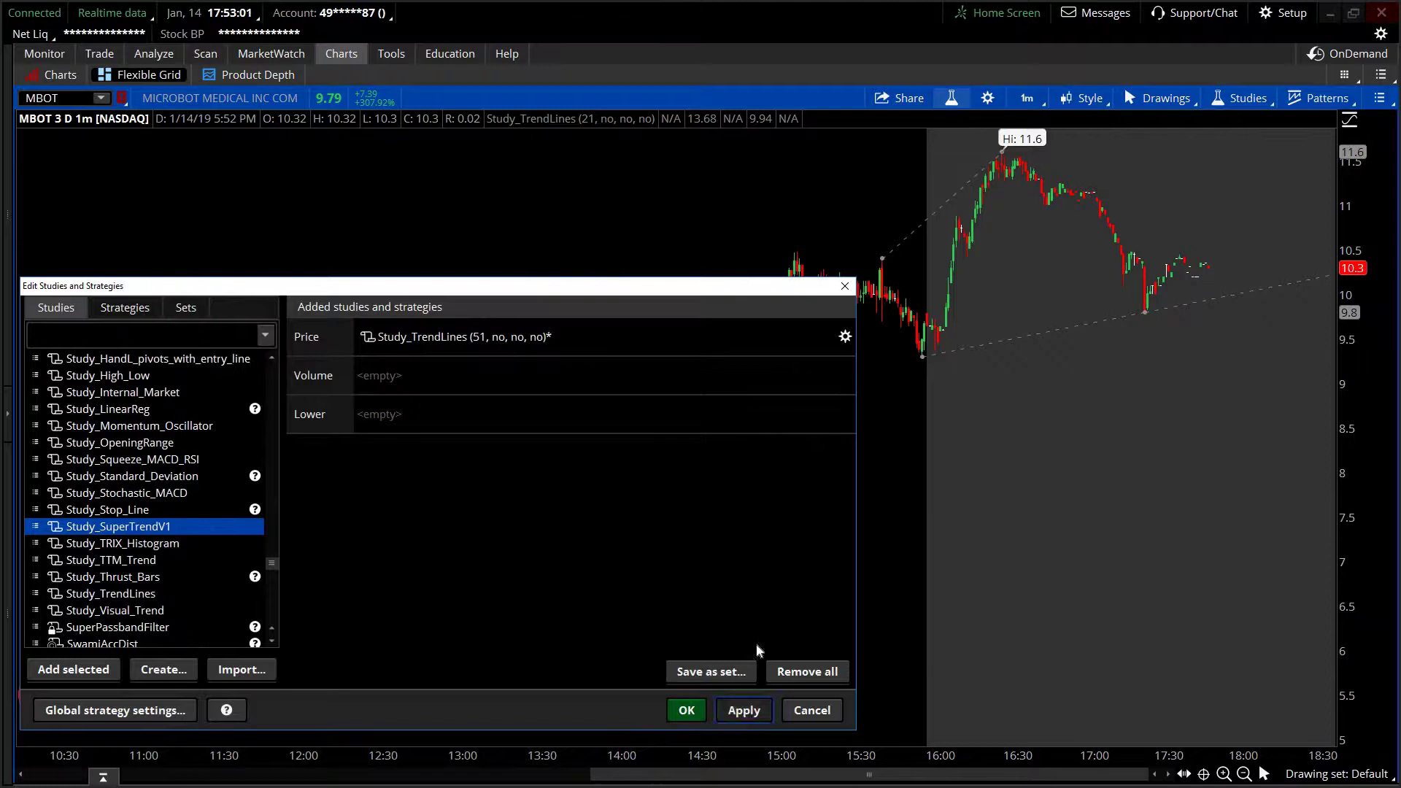
drag(794, 286, 929, 550)
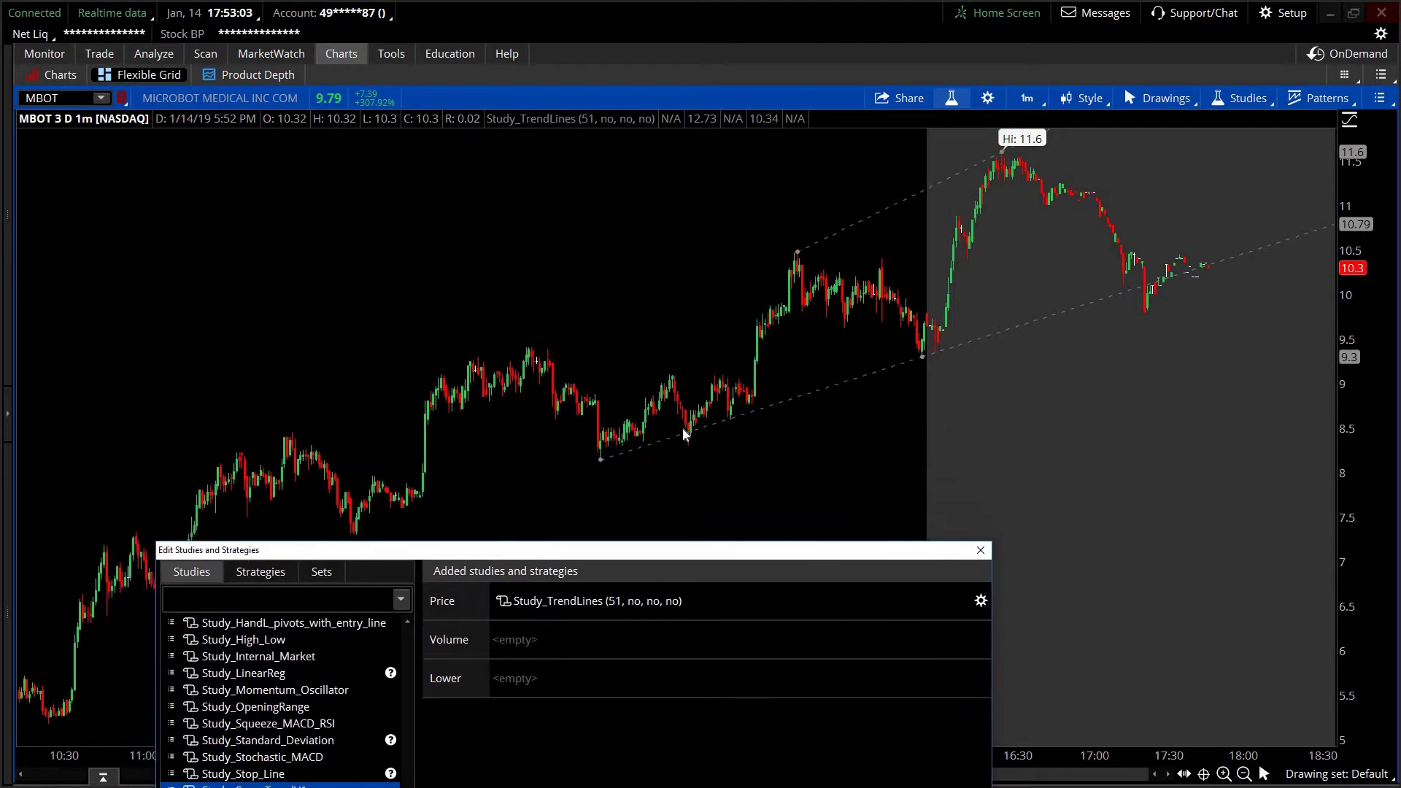
Reopen the Study_TrendLines settings and change n to 7.
click(779, 600)
click(980, 599)
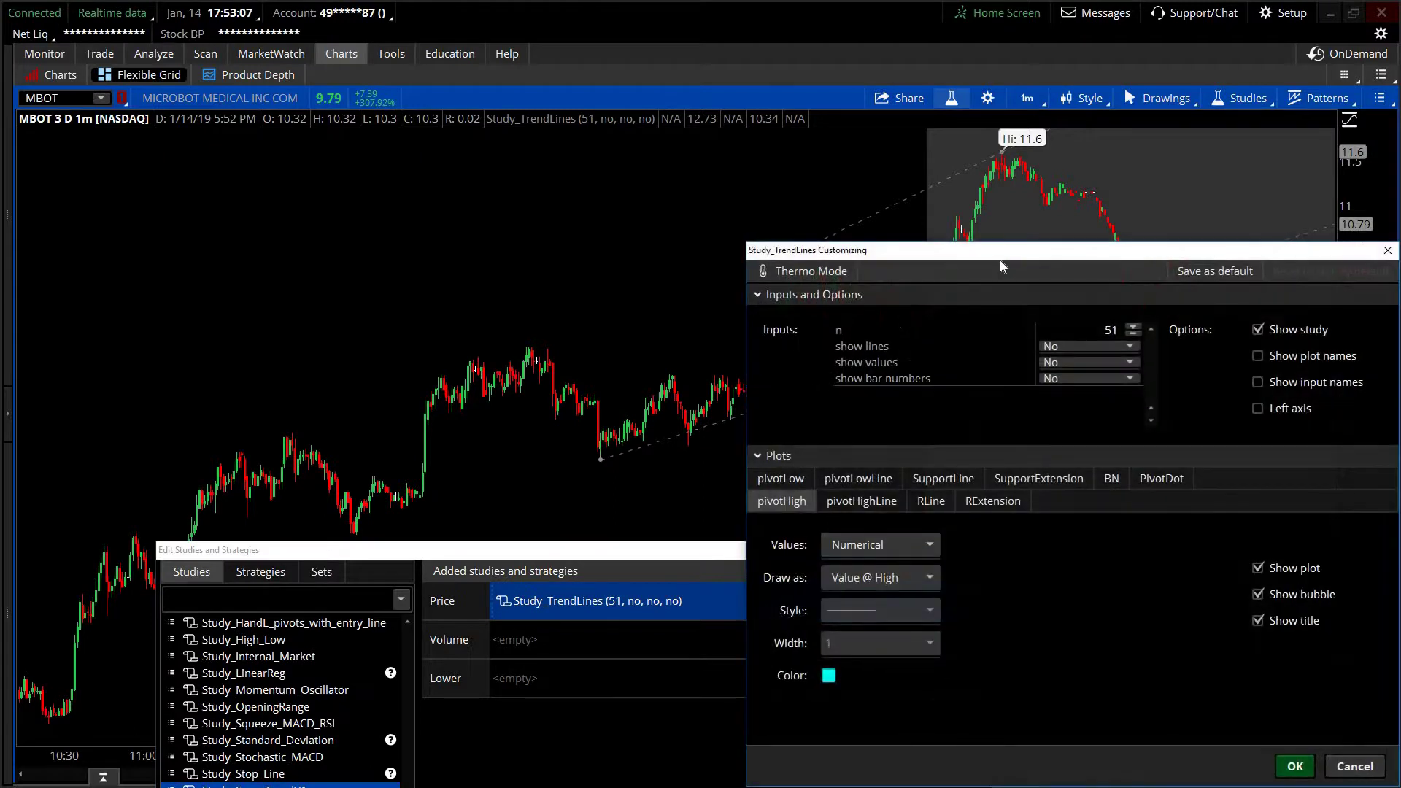
drag(1000, 260, 353, 234)
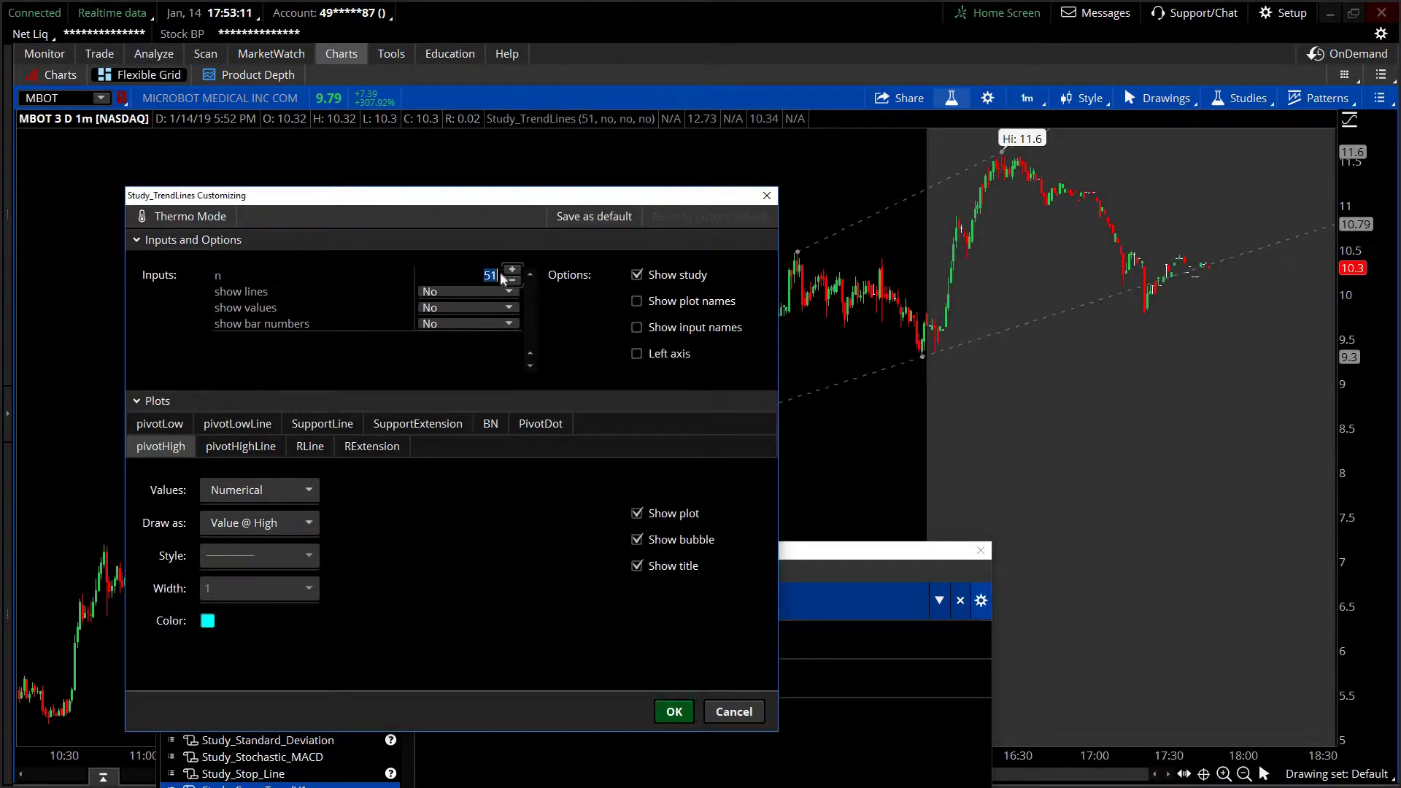
text(7)
click(673, 712)
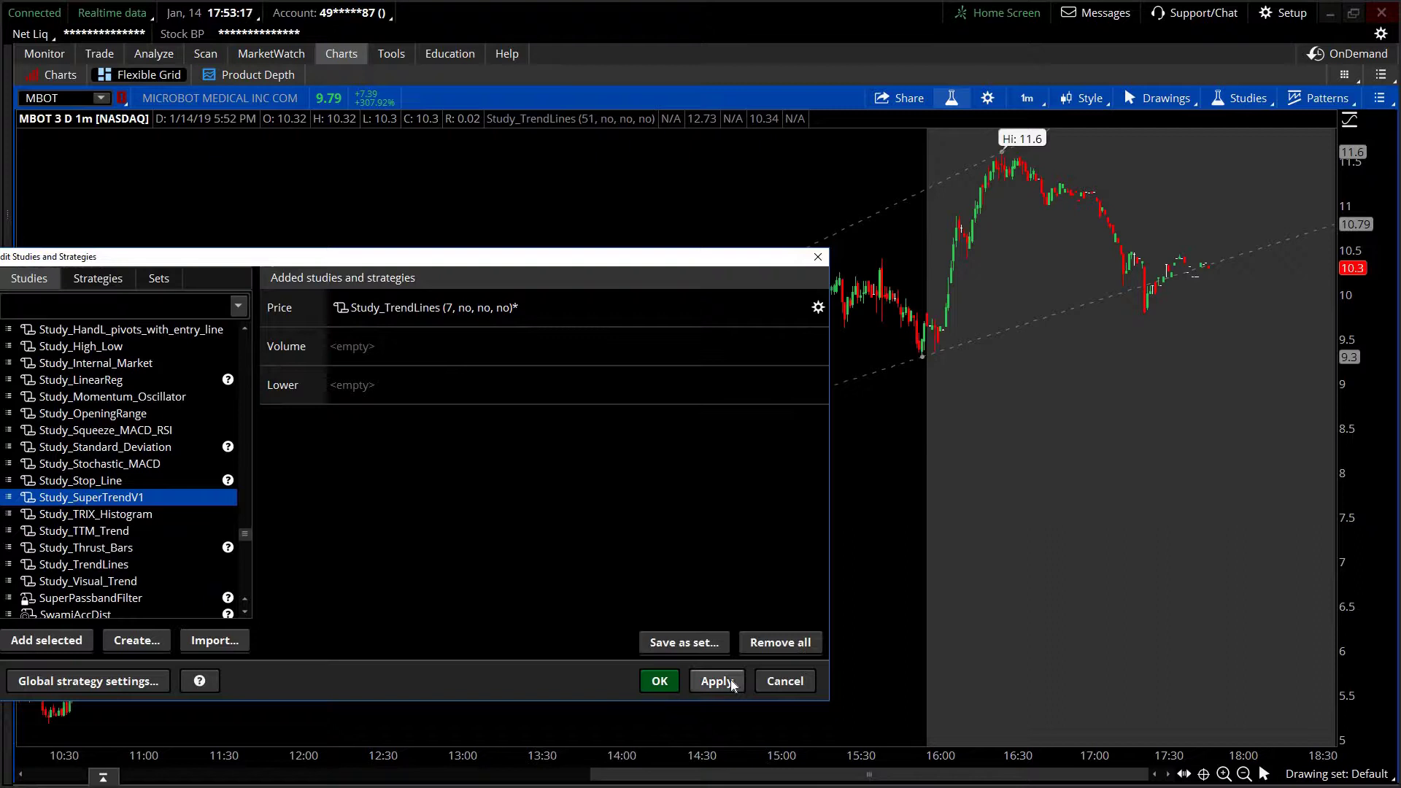
Apply length 7 to the chart's trend lines and reopen the Study_TrendLines settings.
click(717, 681)
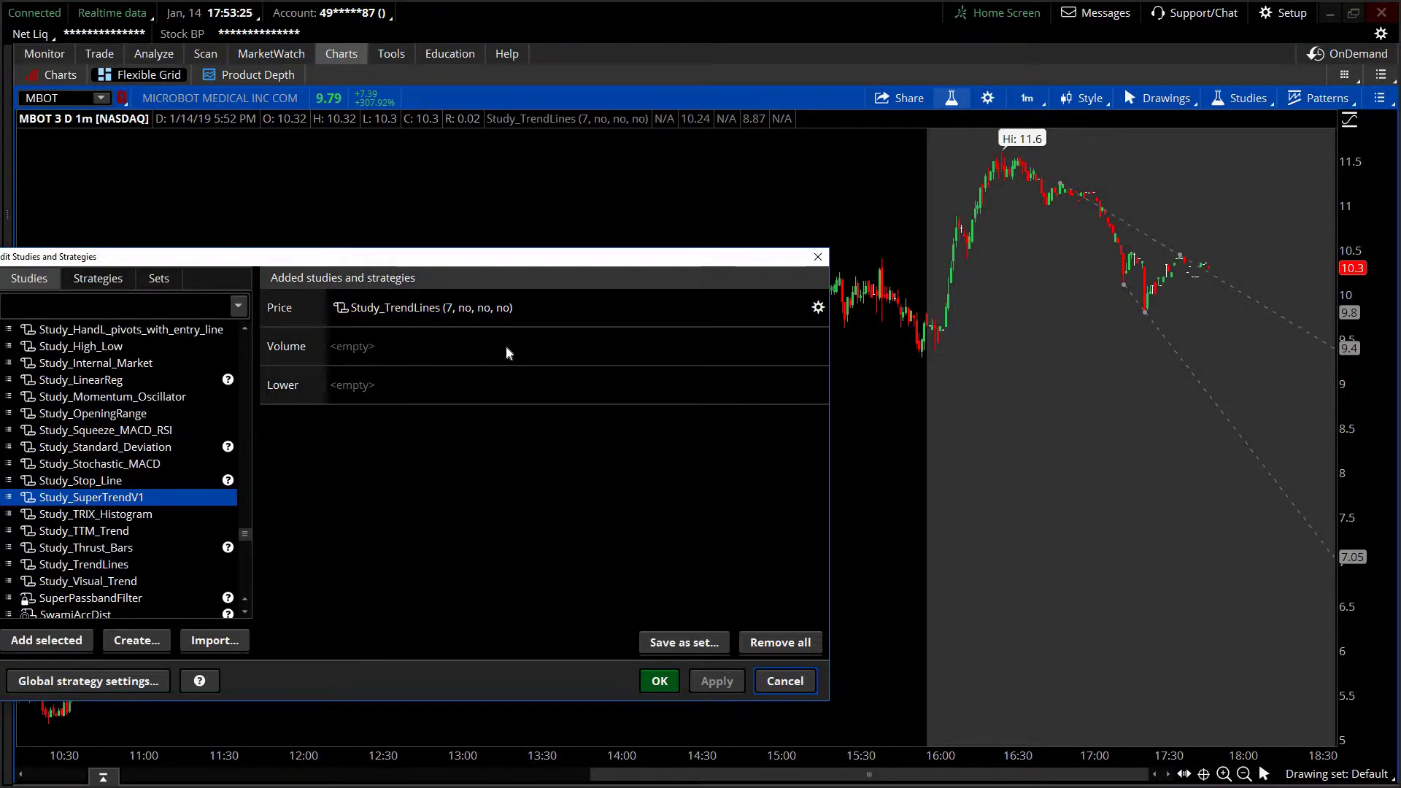
click(507, 307)
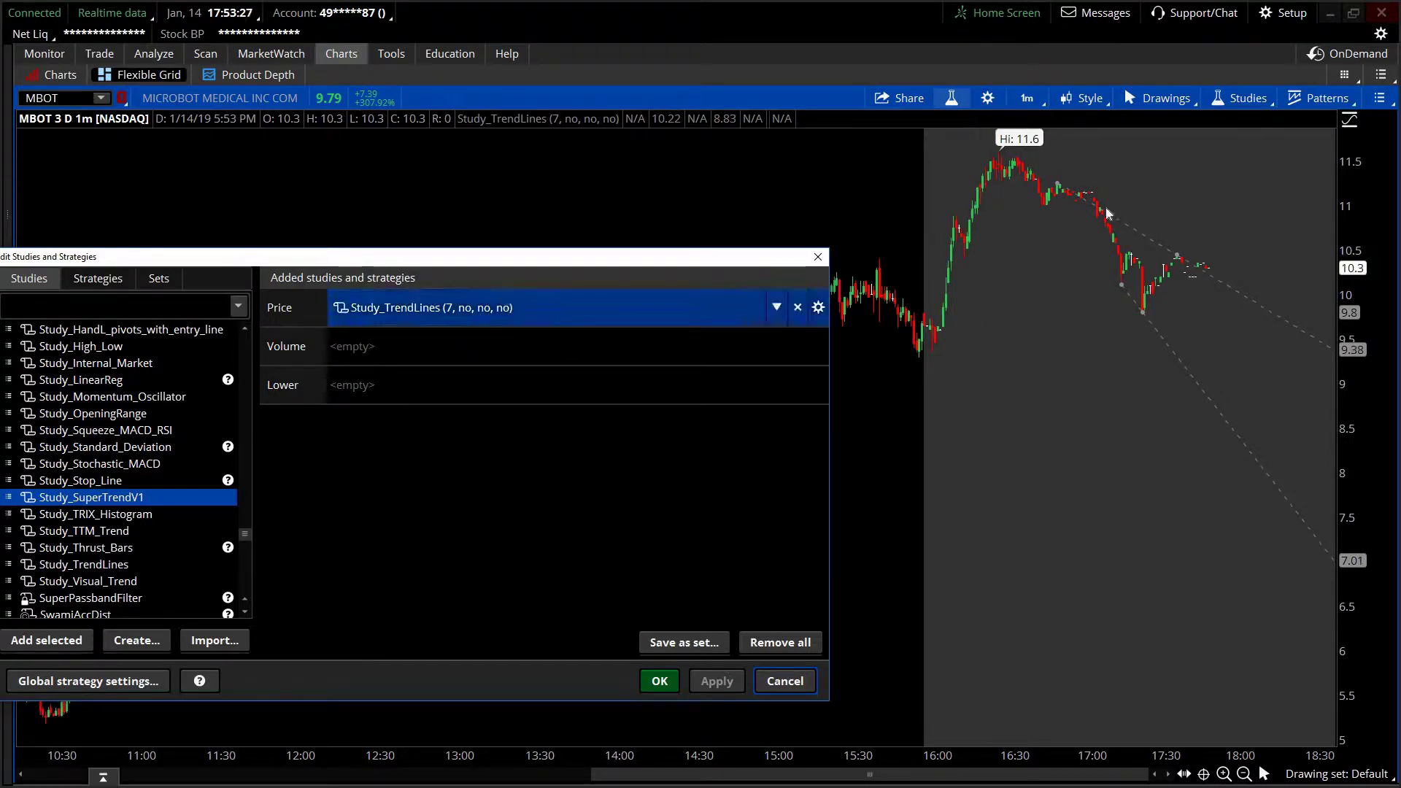
click(547, 491)
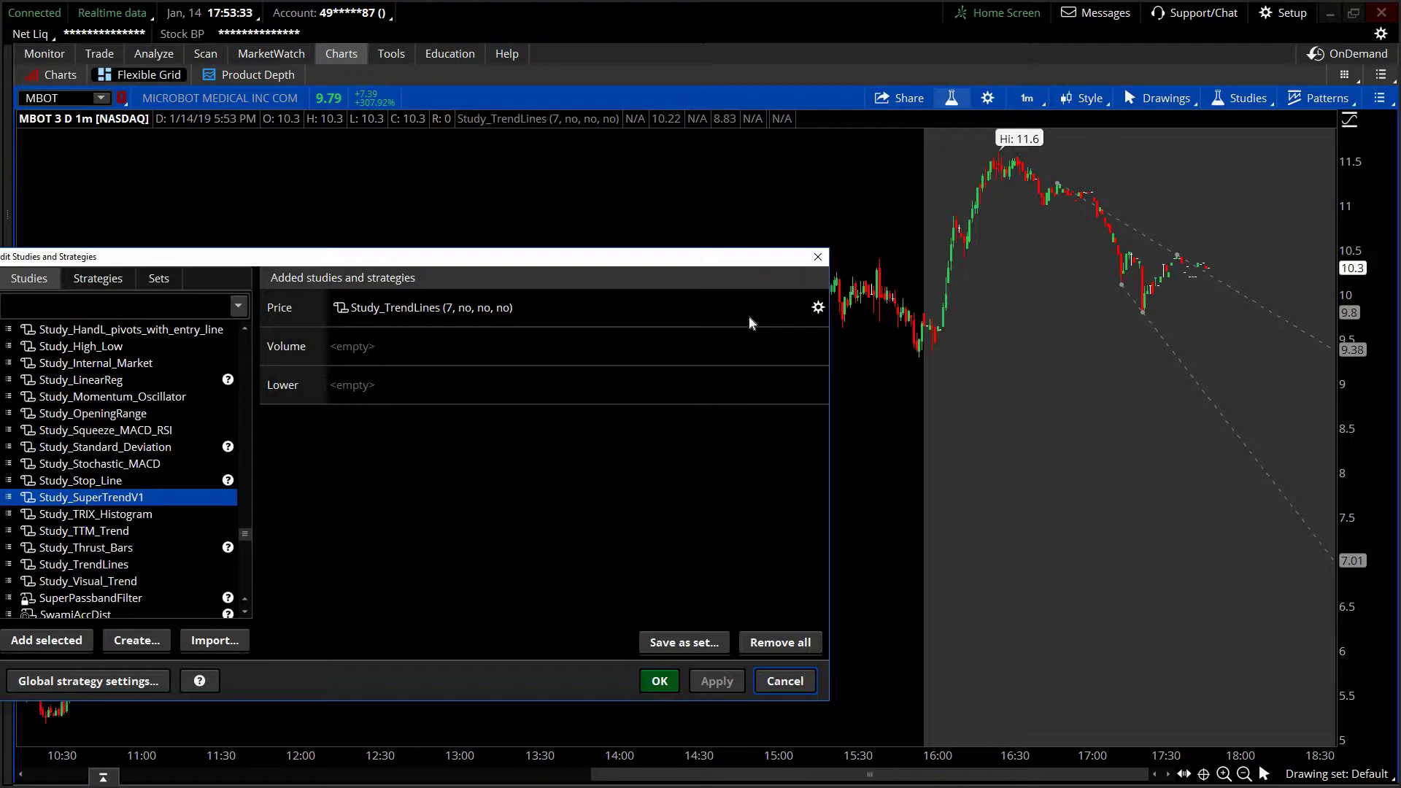
click(819, 310)
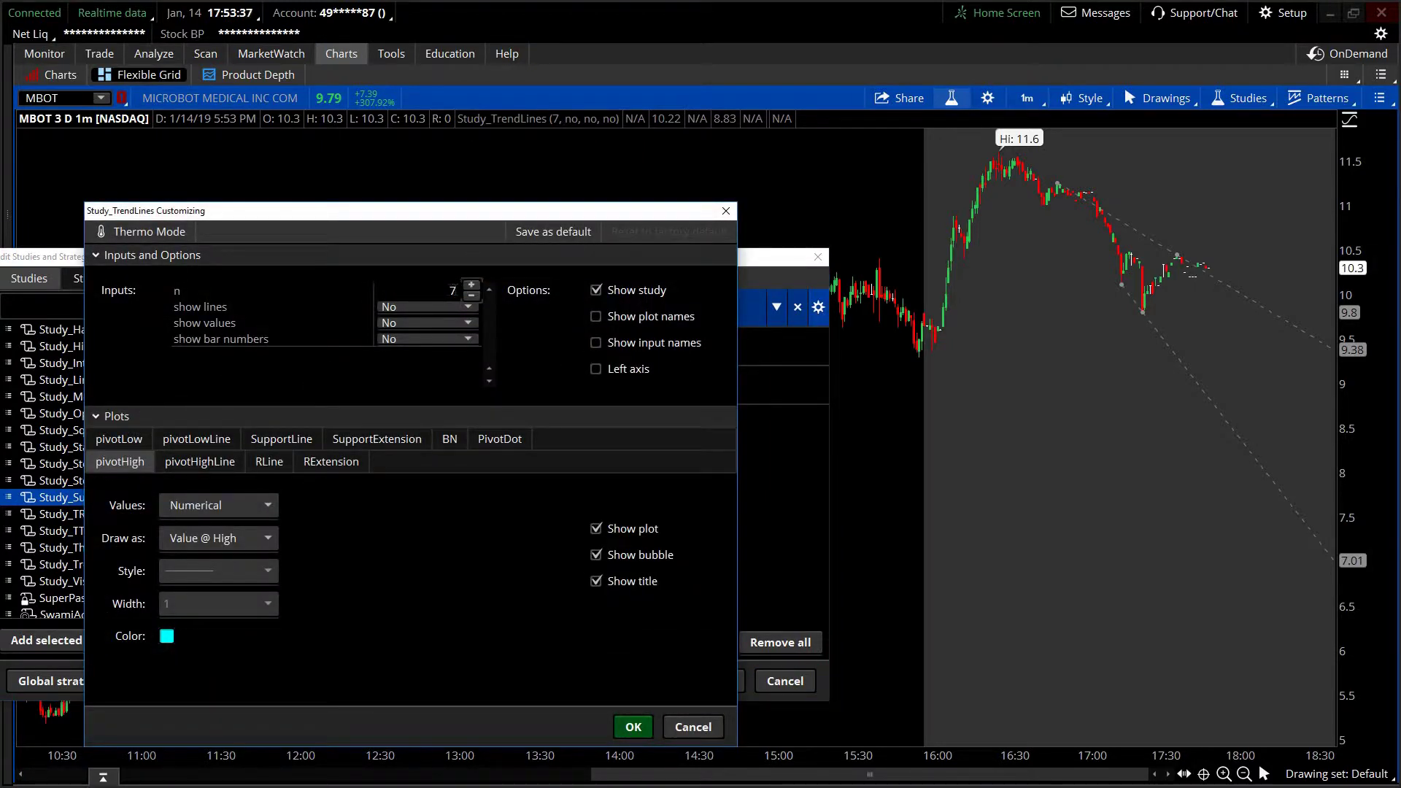
Set Study_TrendLines n to 50 with show lines Yes, and apply it to the chart.
click(453, 291)
text(50)
key(Tab)
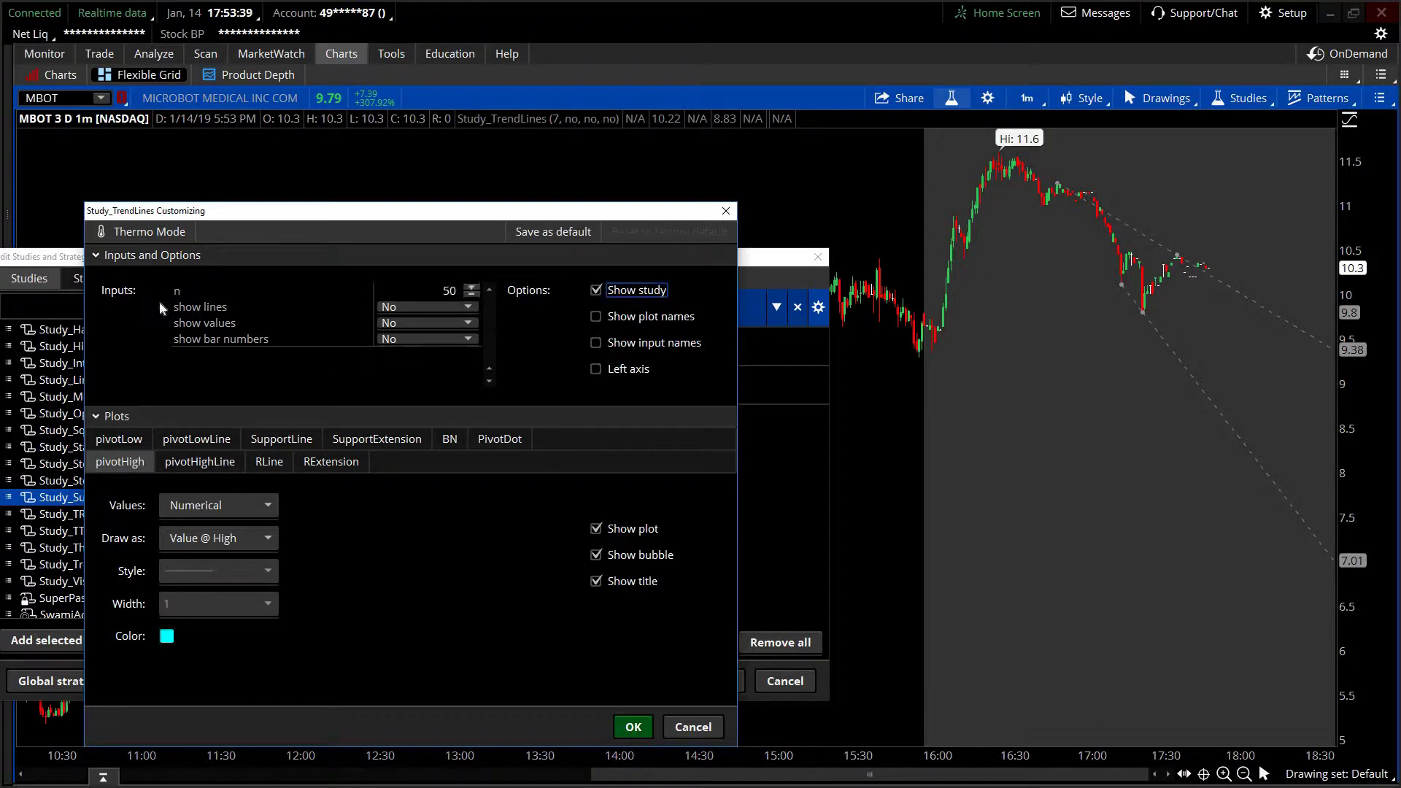
click(402, 307)
click(404, 336)
click(633, 726)
click(715, 683)
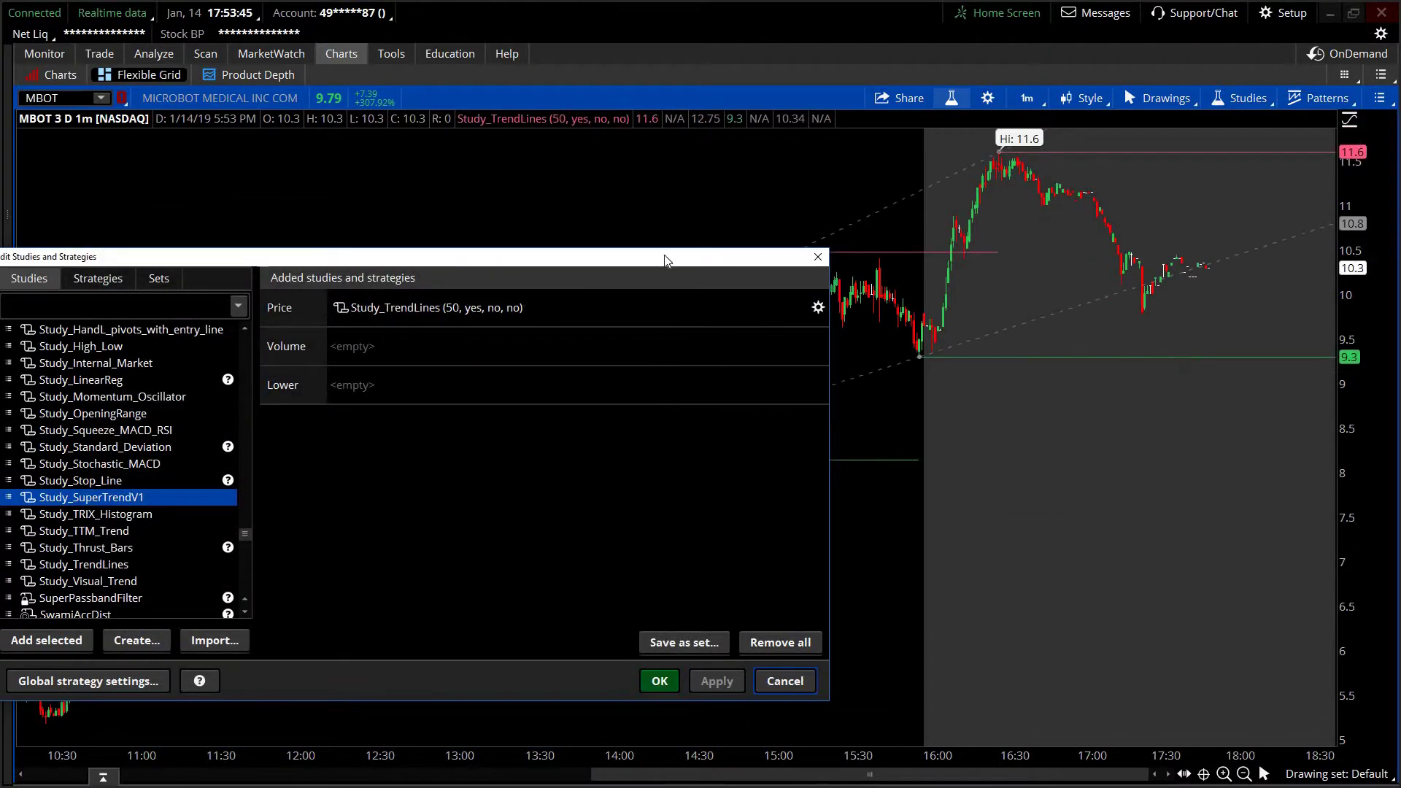
drag(694, 256, 658, 340)
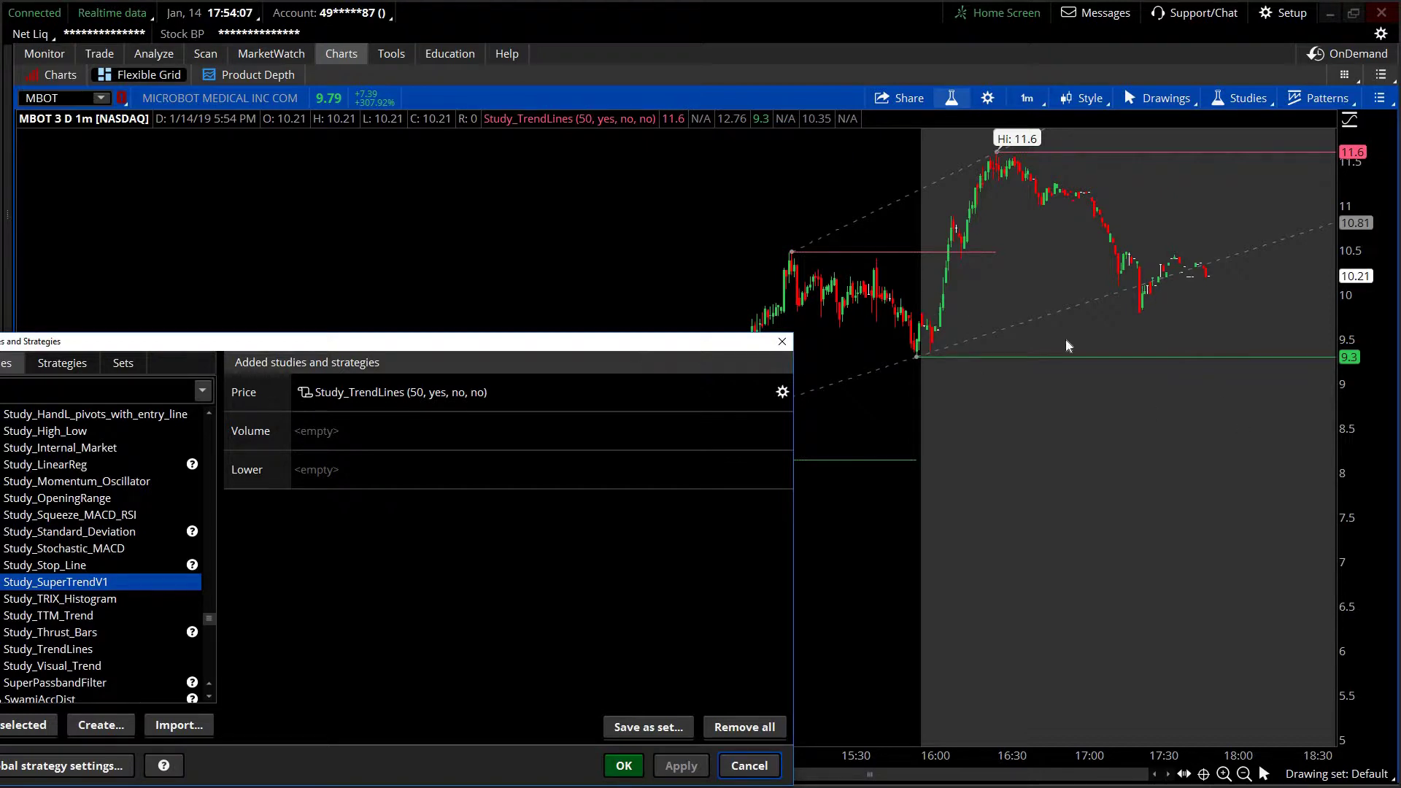
In the Study_TrendLines settings, color the PivotDot plot cyan and confirm with OK.
click(782, 392)
drag(1011, 253, 272, 179)
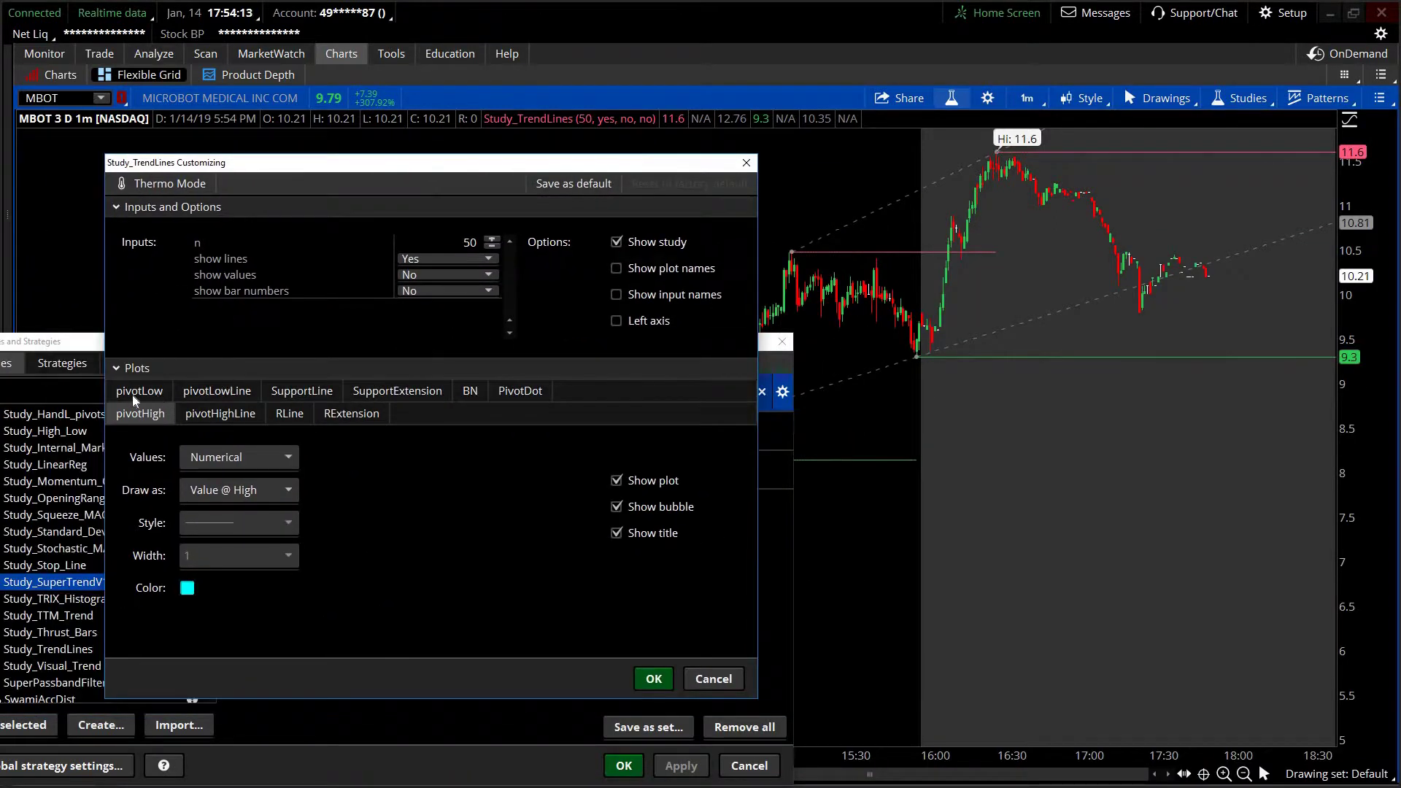
click(219, 392)
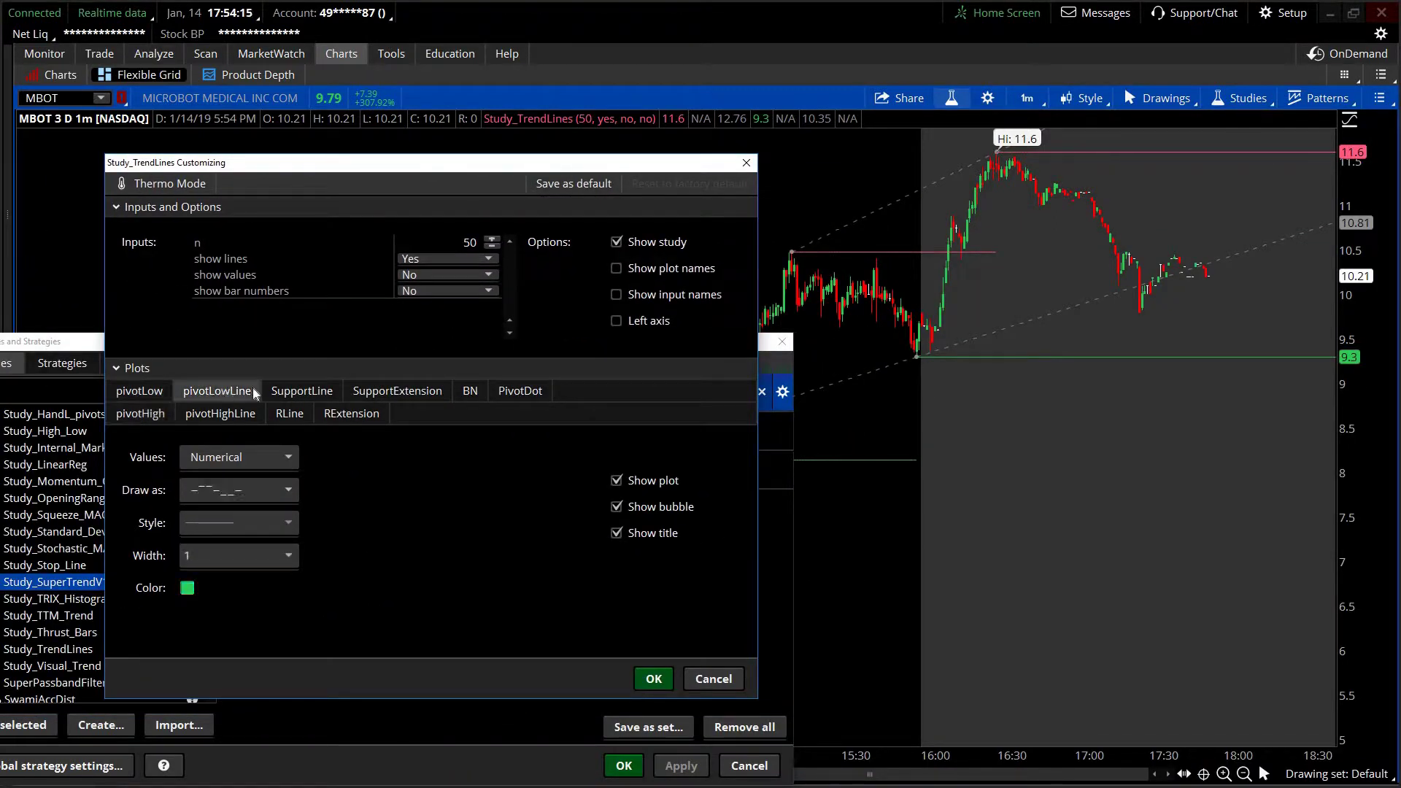
click(238, 418)
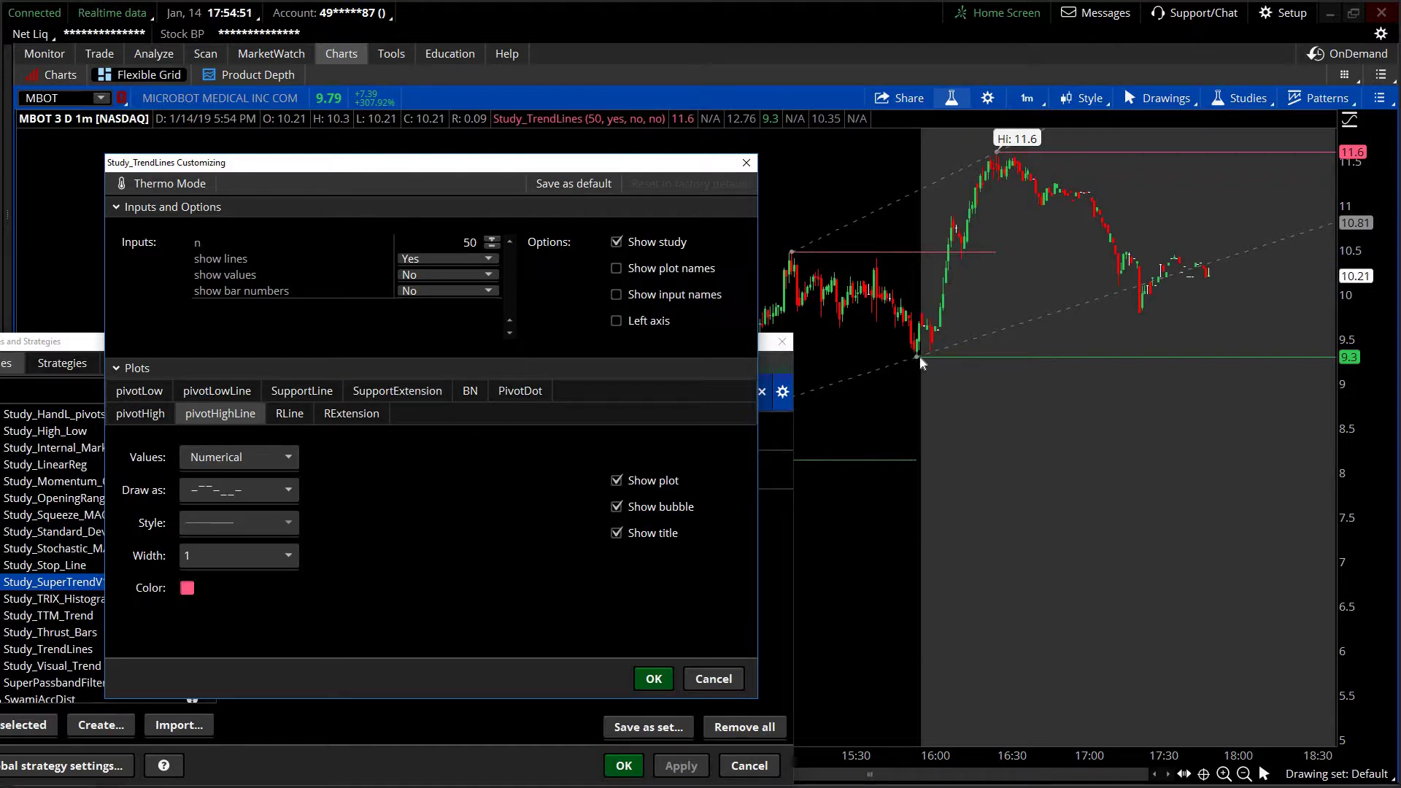
click(520, 390)
click(187, 587)
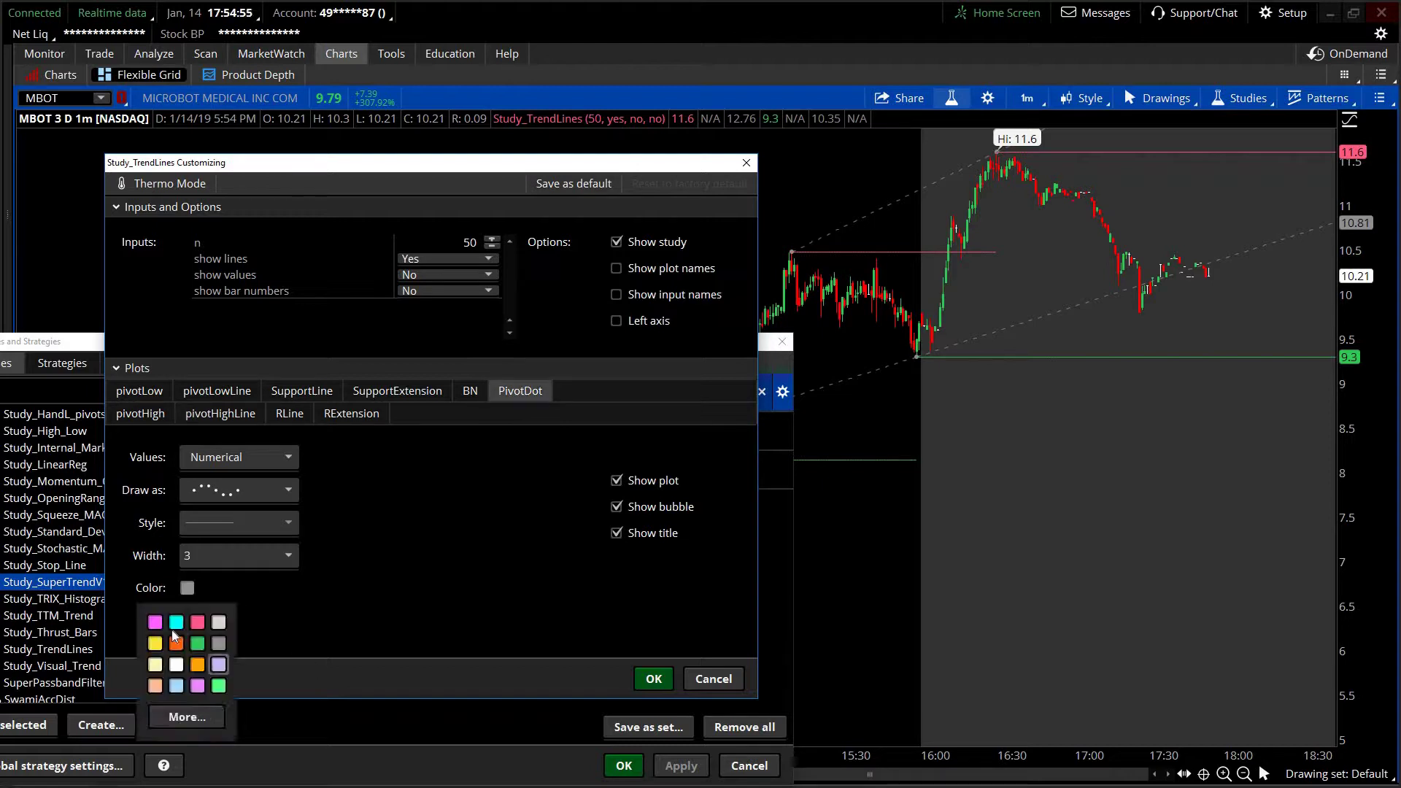
click(172, 629)
click(653, 678)
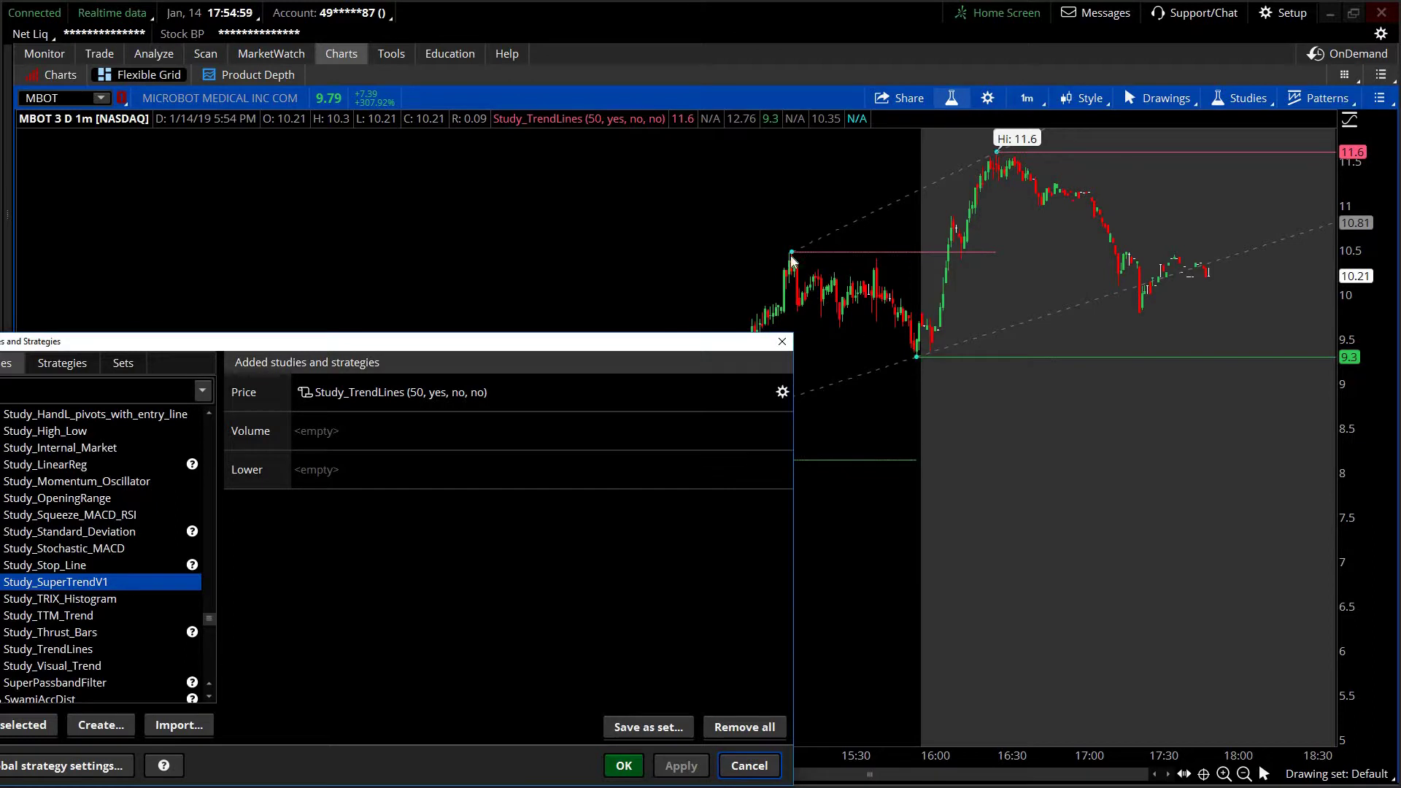
drag(629, 347, 756, 567)
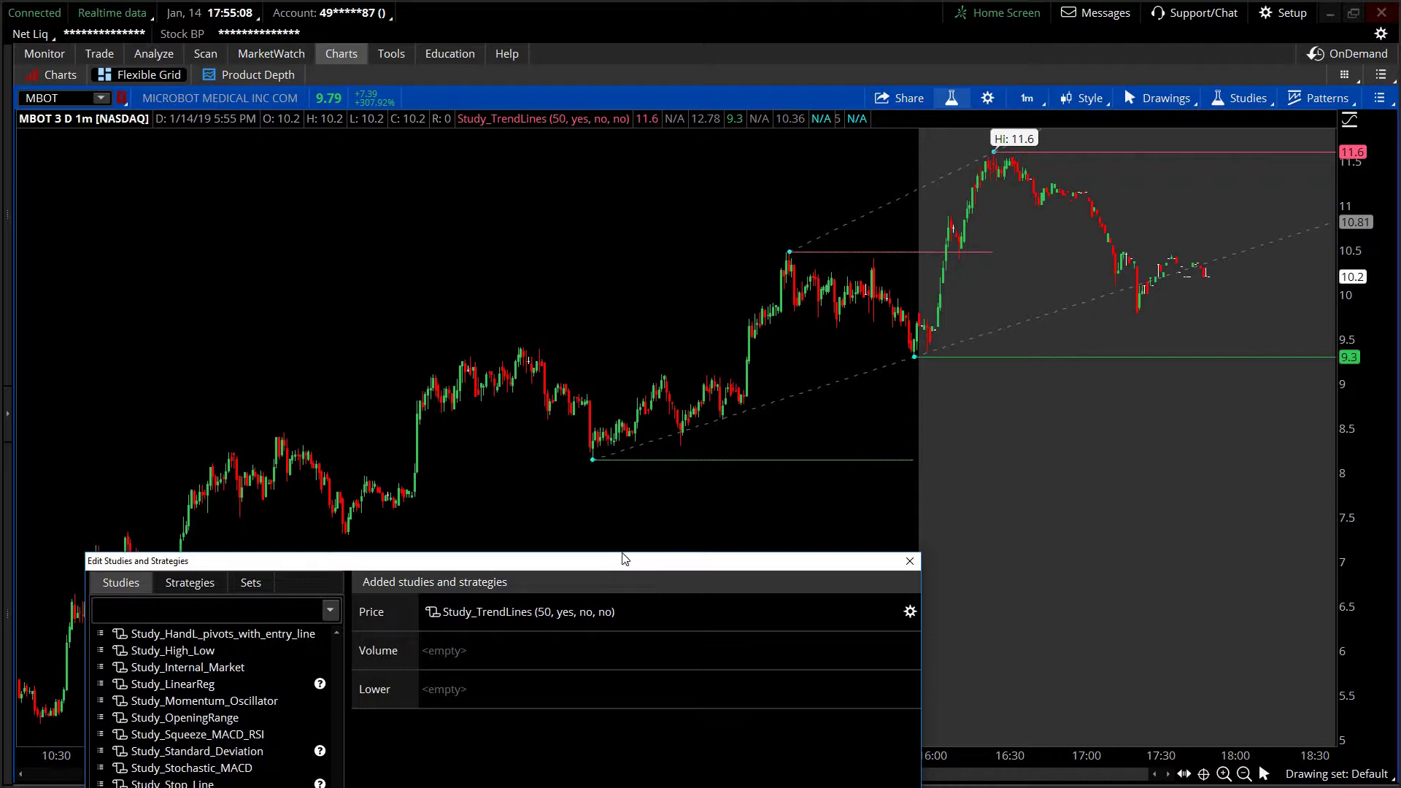
drag(621, 563, 623, 553)
drag(556, 230, 550, 212)
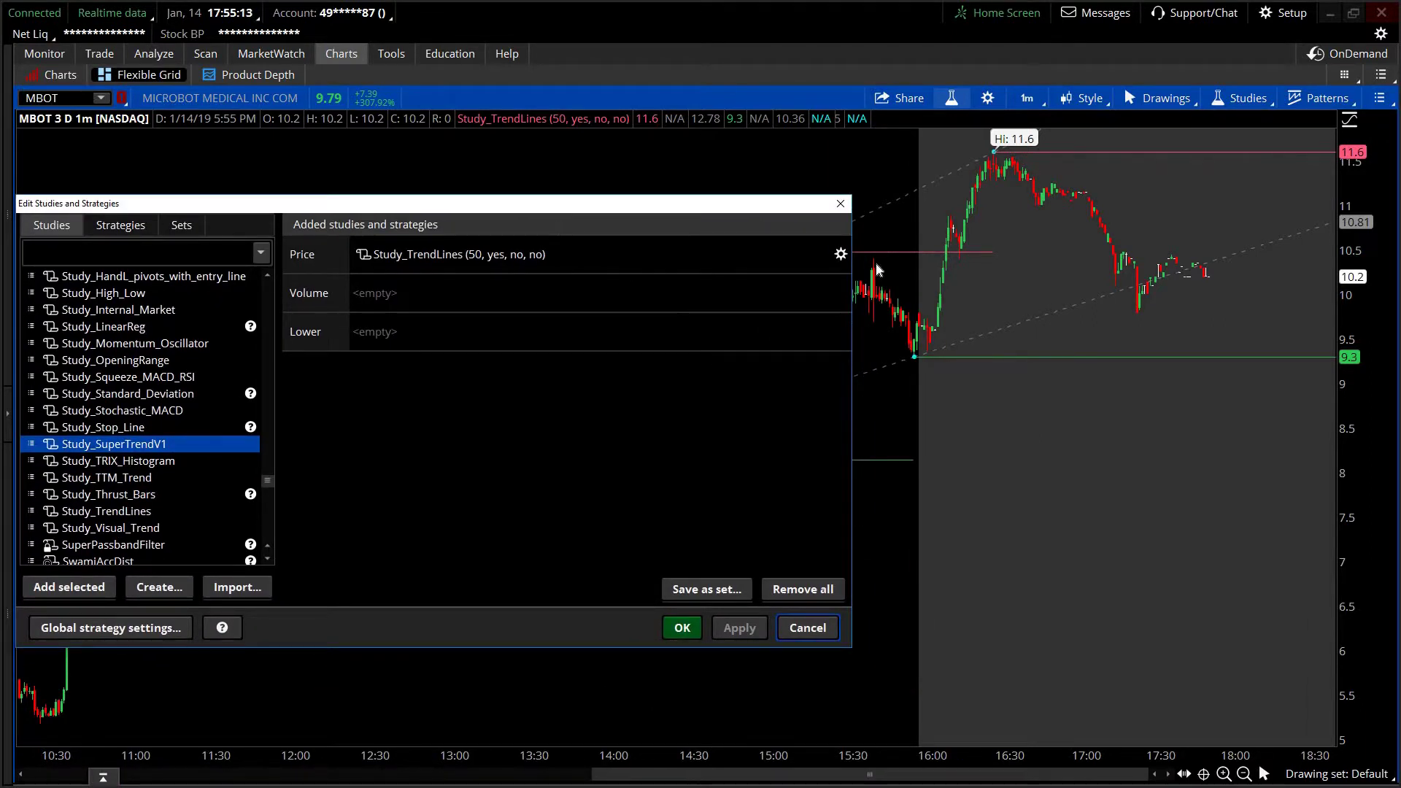
Reopen the Study_TrendLines settings and view the yellow pivotLow plot drawn as Value @ Low.
click(840, 254)
click(841, 254)
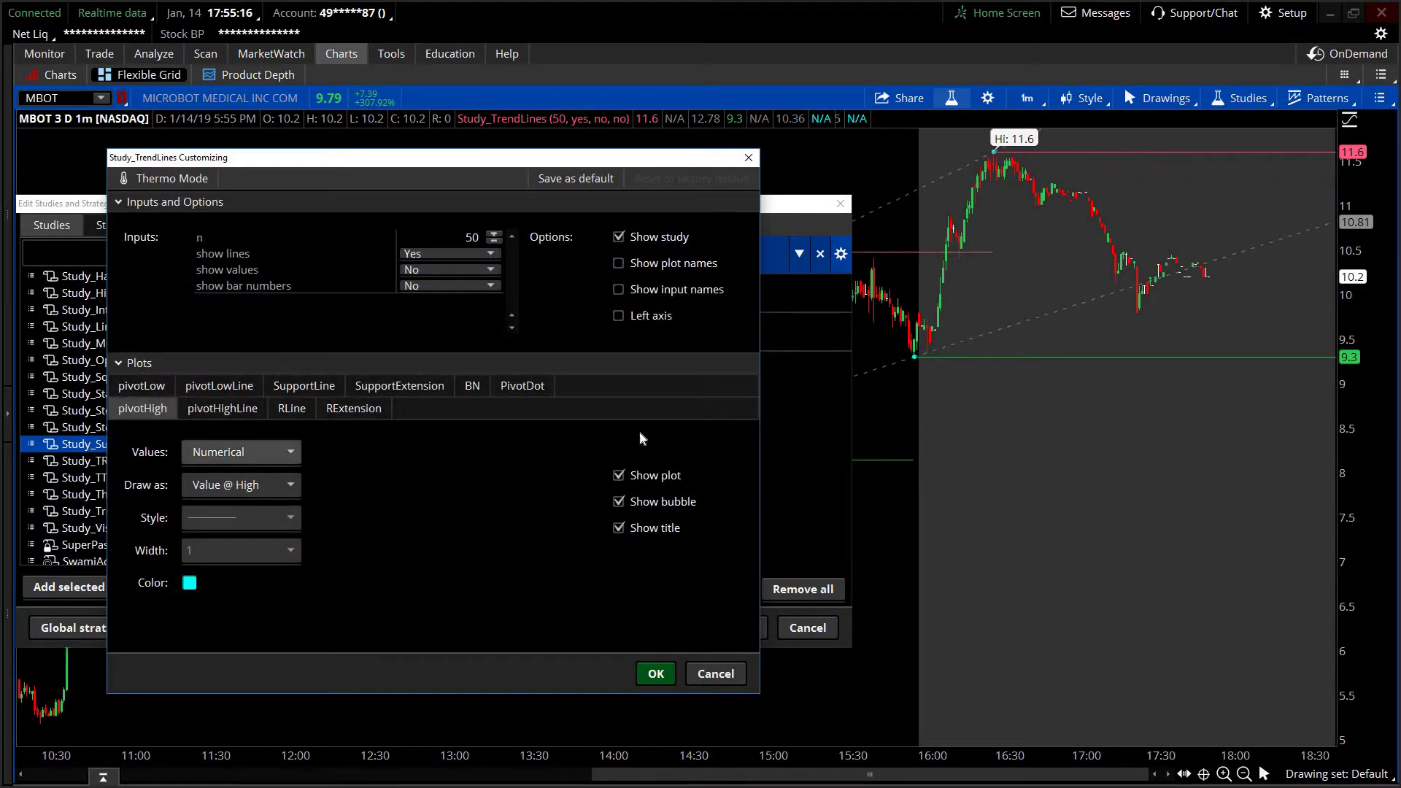
click(147, 383)
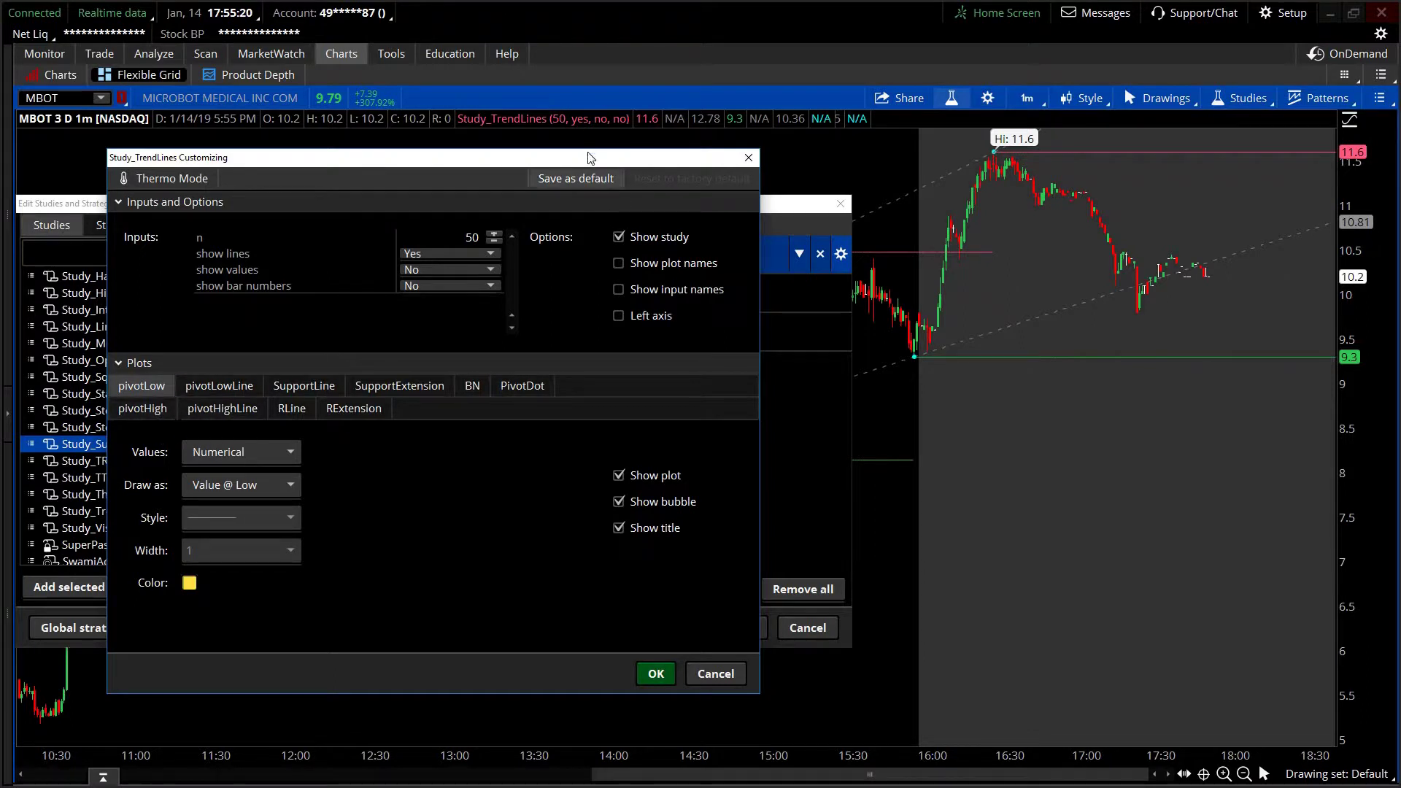
drag(526, 165, 449, 178)
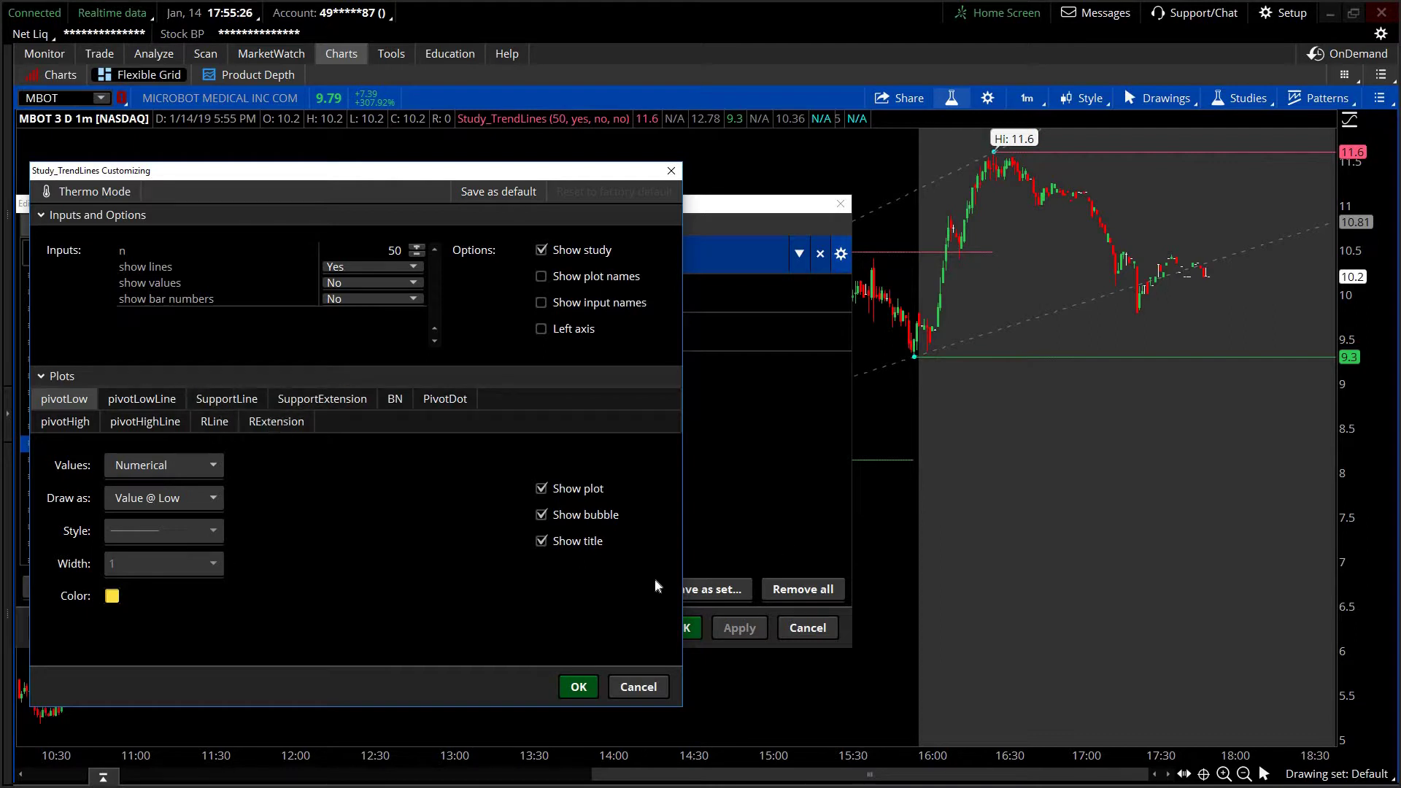
Reopen the Study_TrendLines settings, make the SupportLine plot pink, and apply it to the MBOT chart.
click(578, 687)
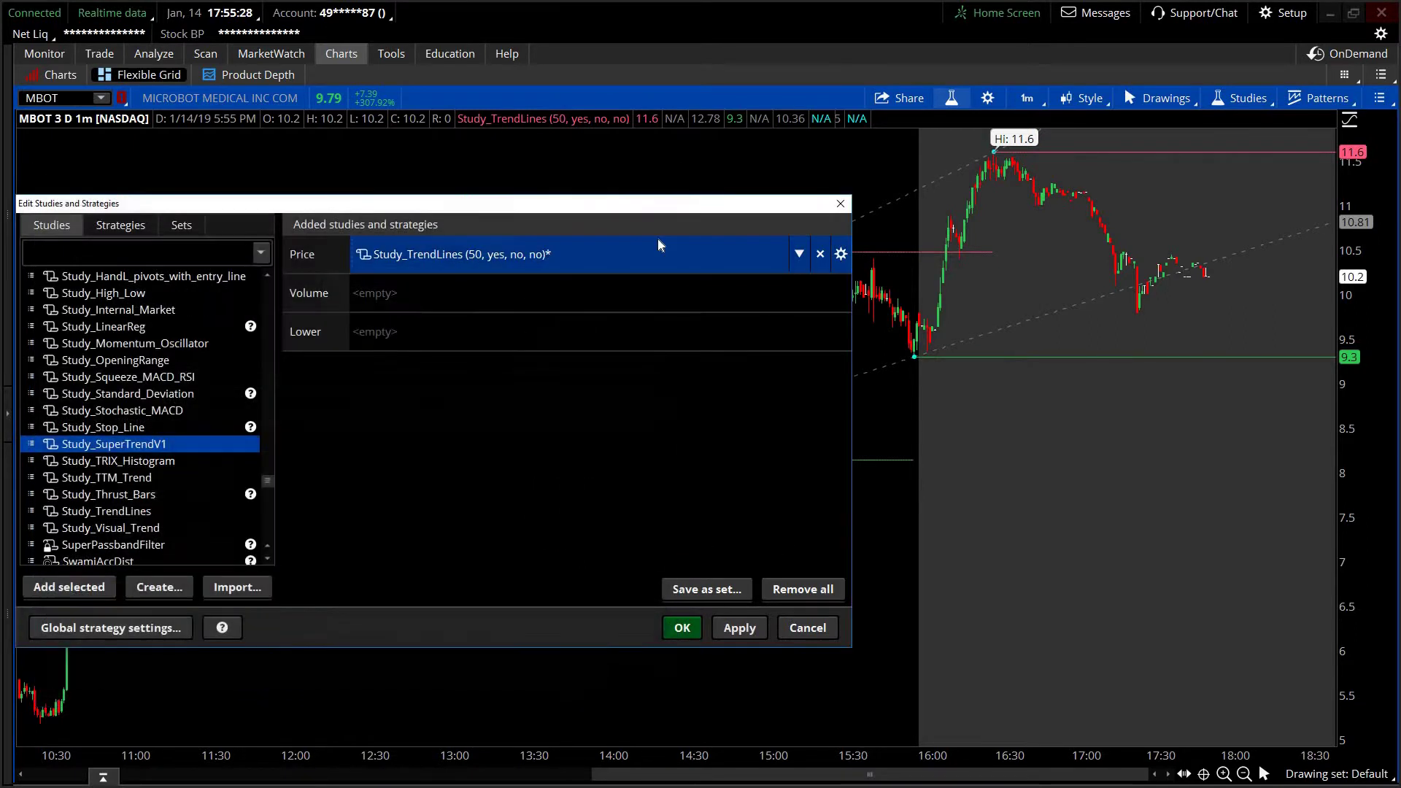
drag(658, 238, 467, 95)
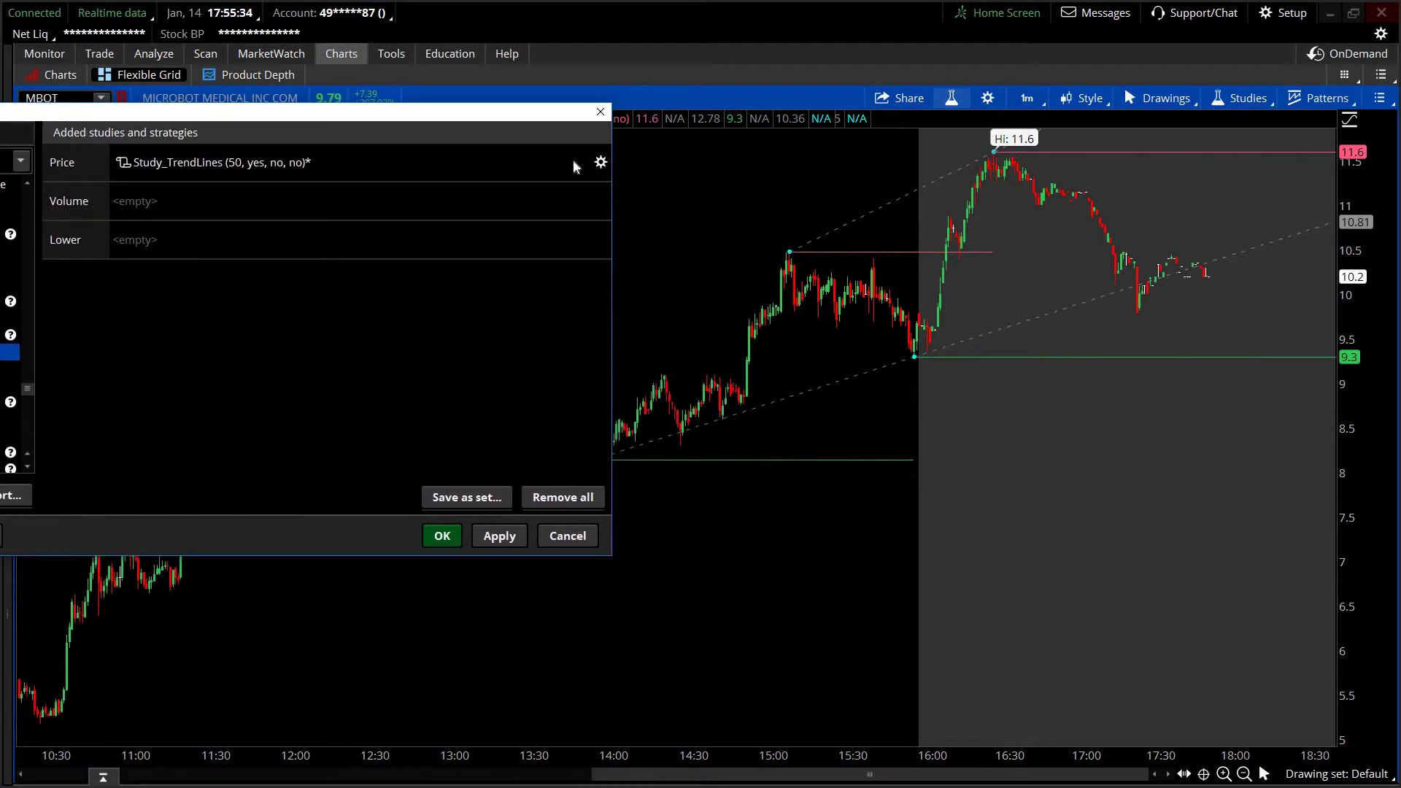
click(601, 162)
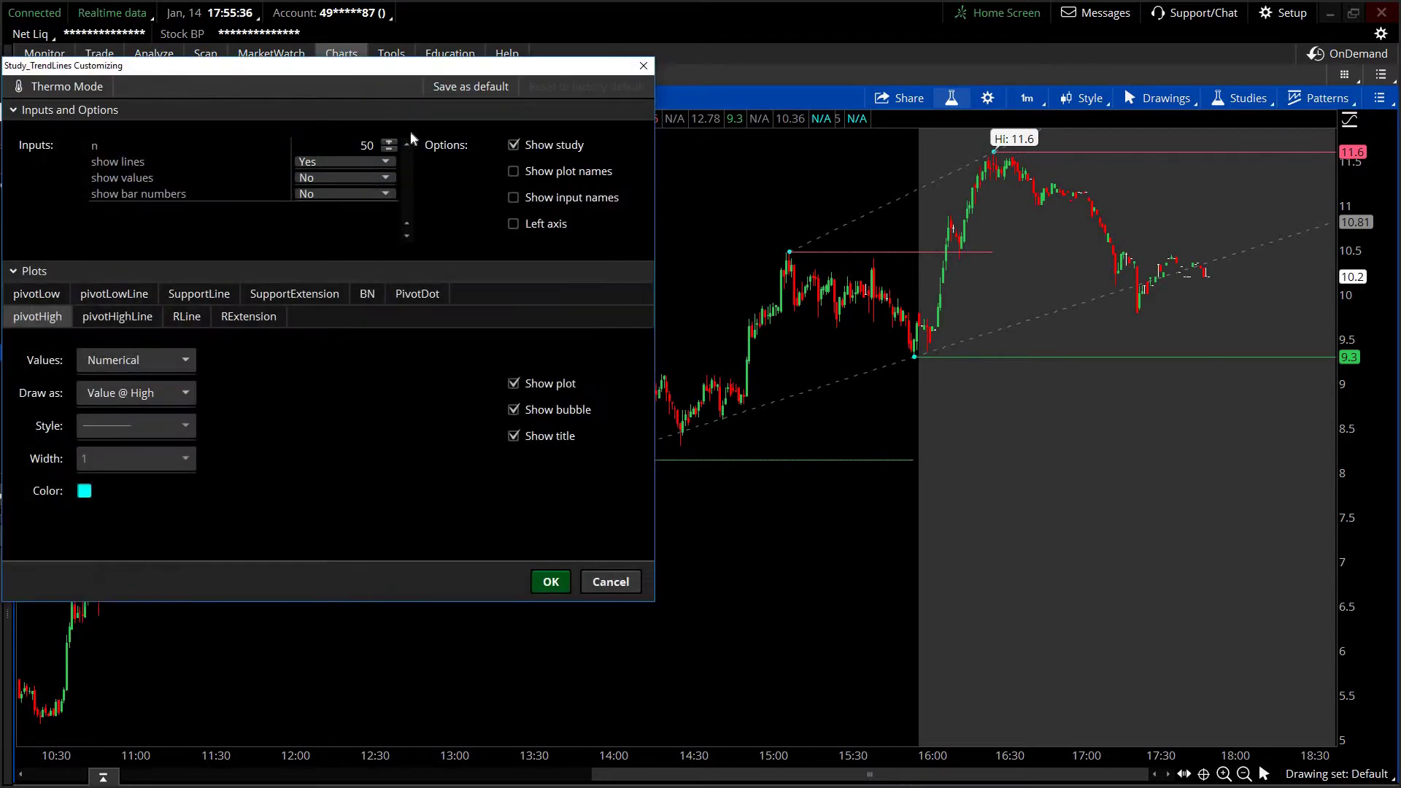
drag(410, 72, 415, 187)
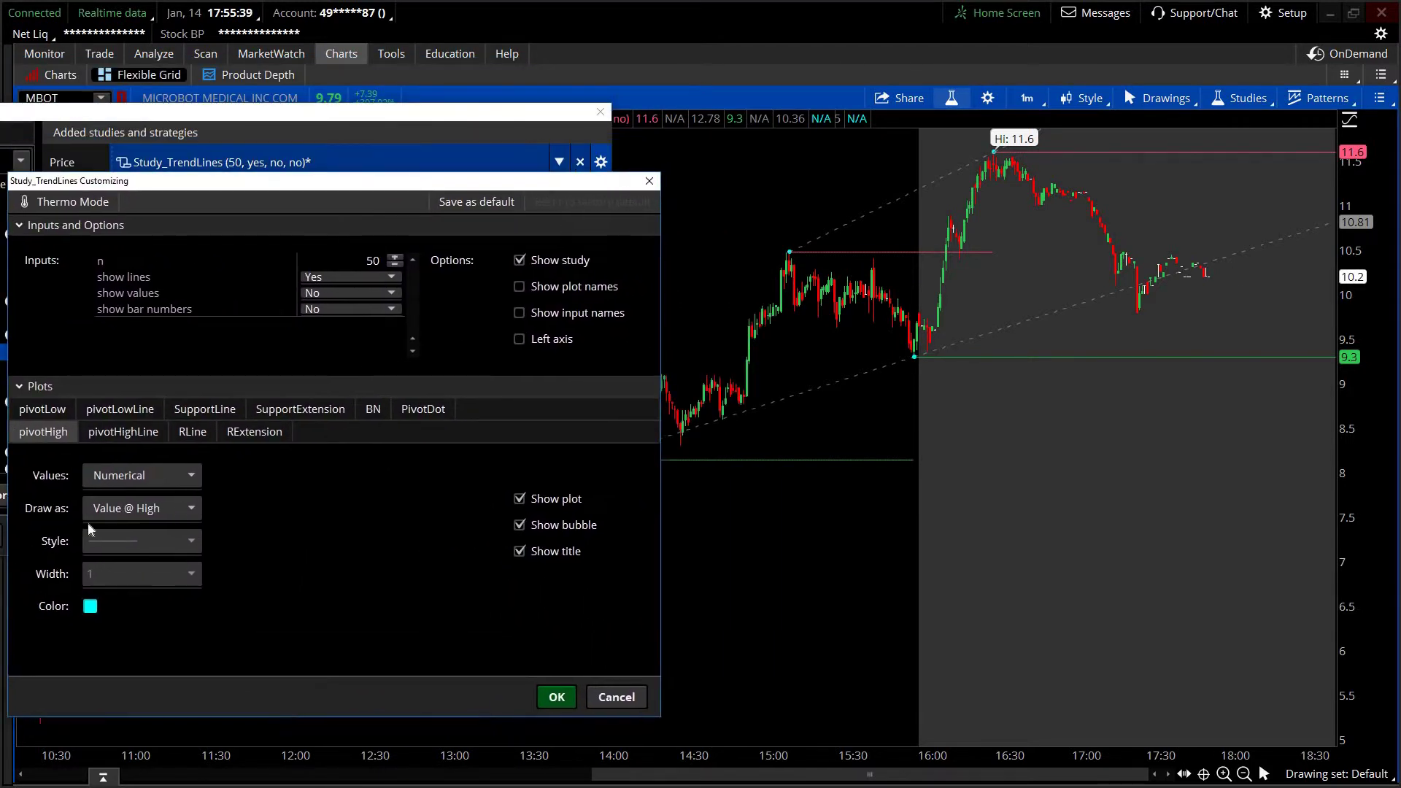
click(107, 413)
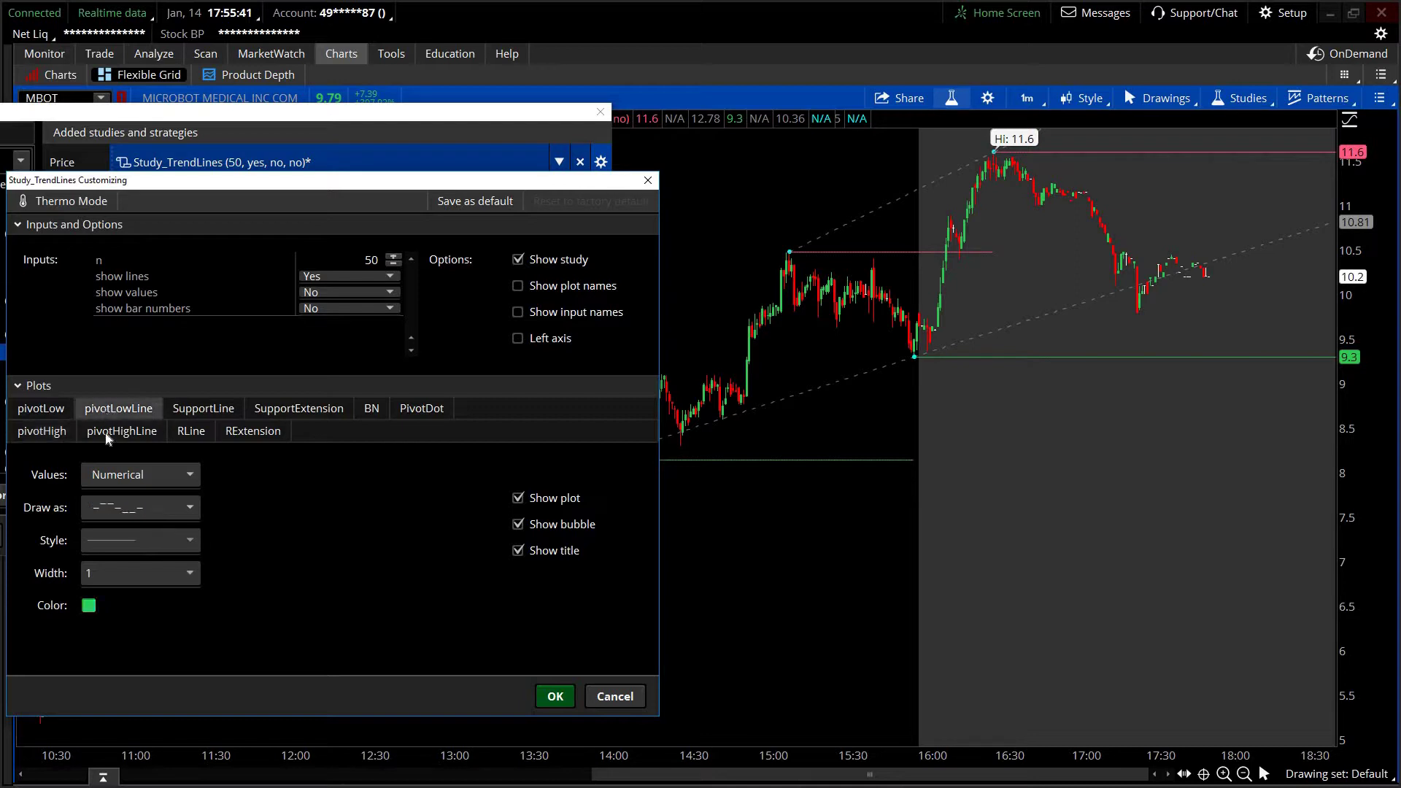
click(218, 405)
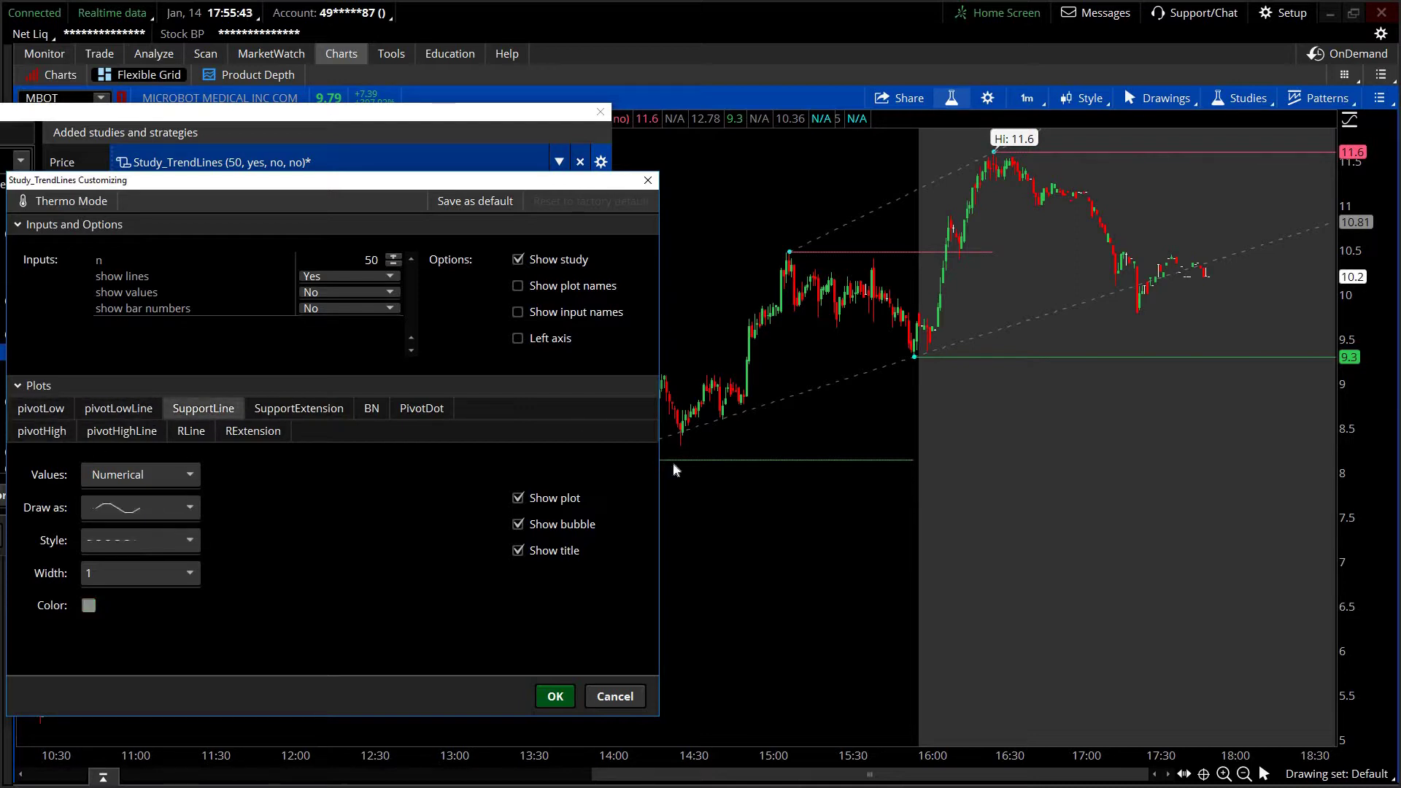
click(86, 605)
click(86, 639)
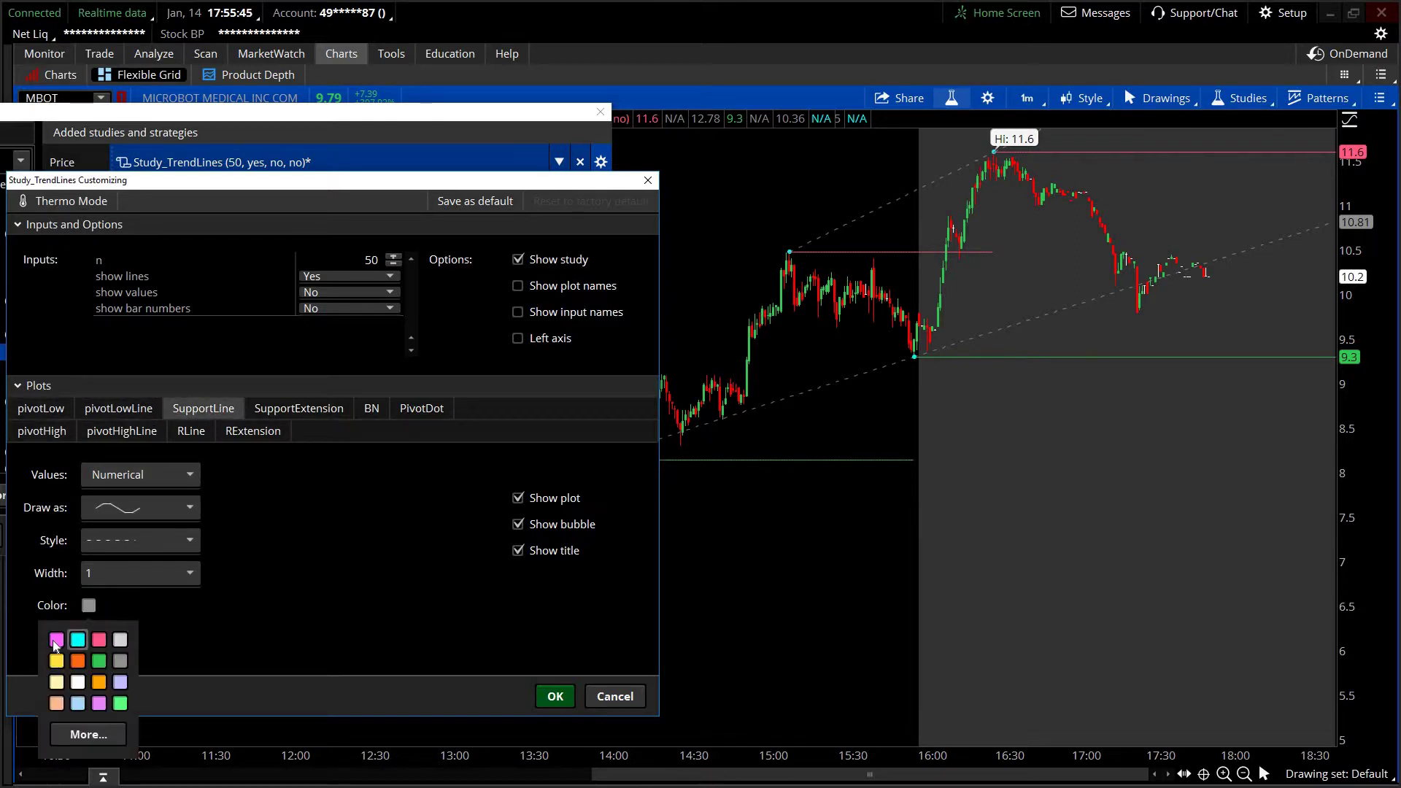
click(554, 696)
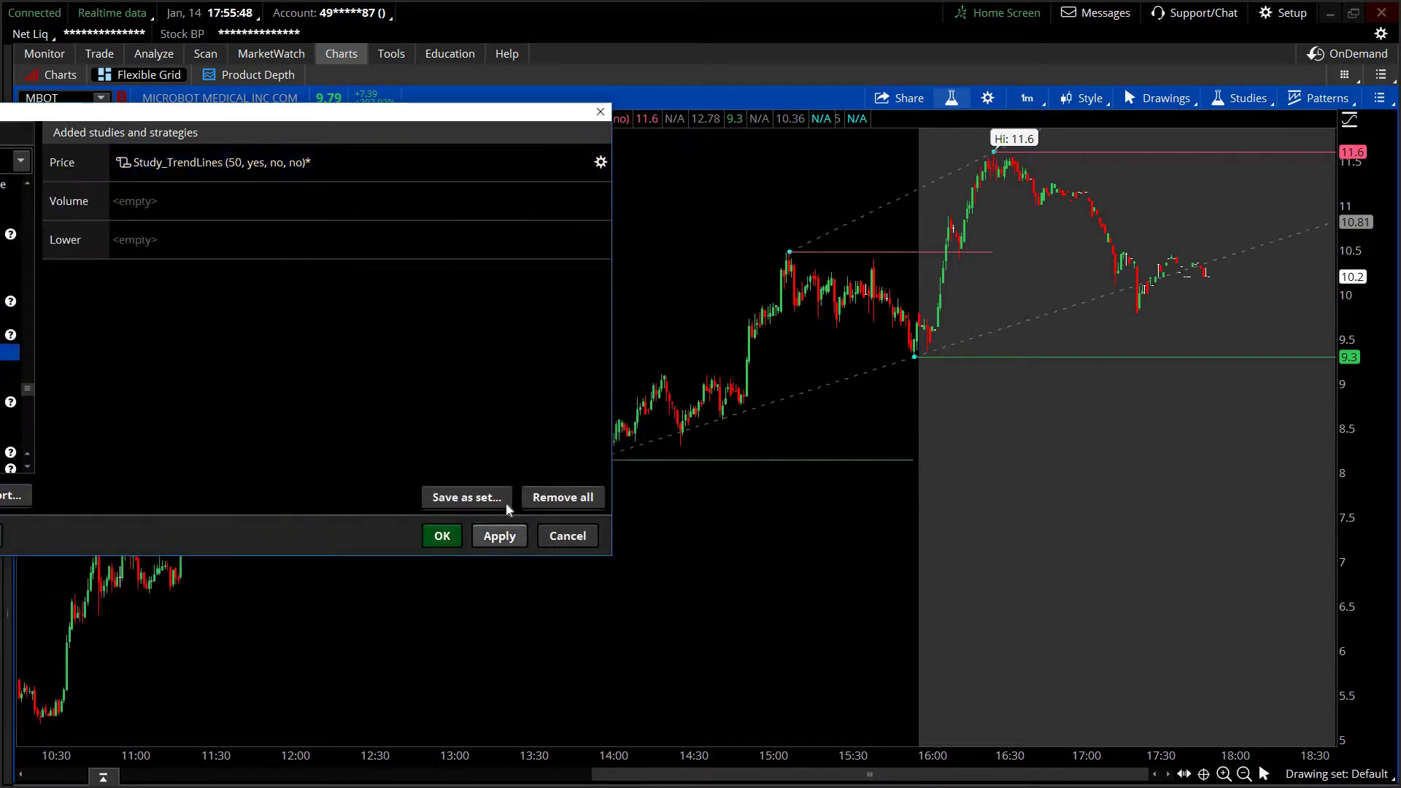
click(499, 535)
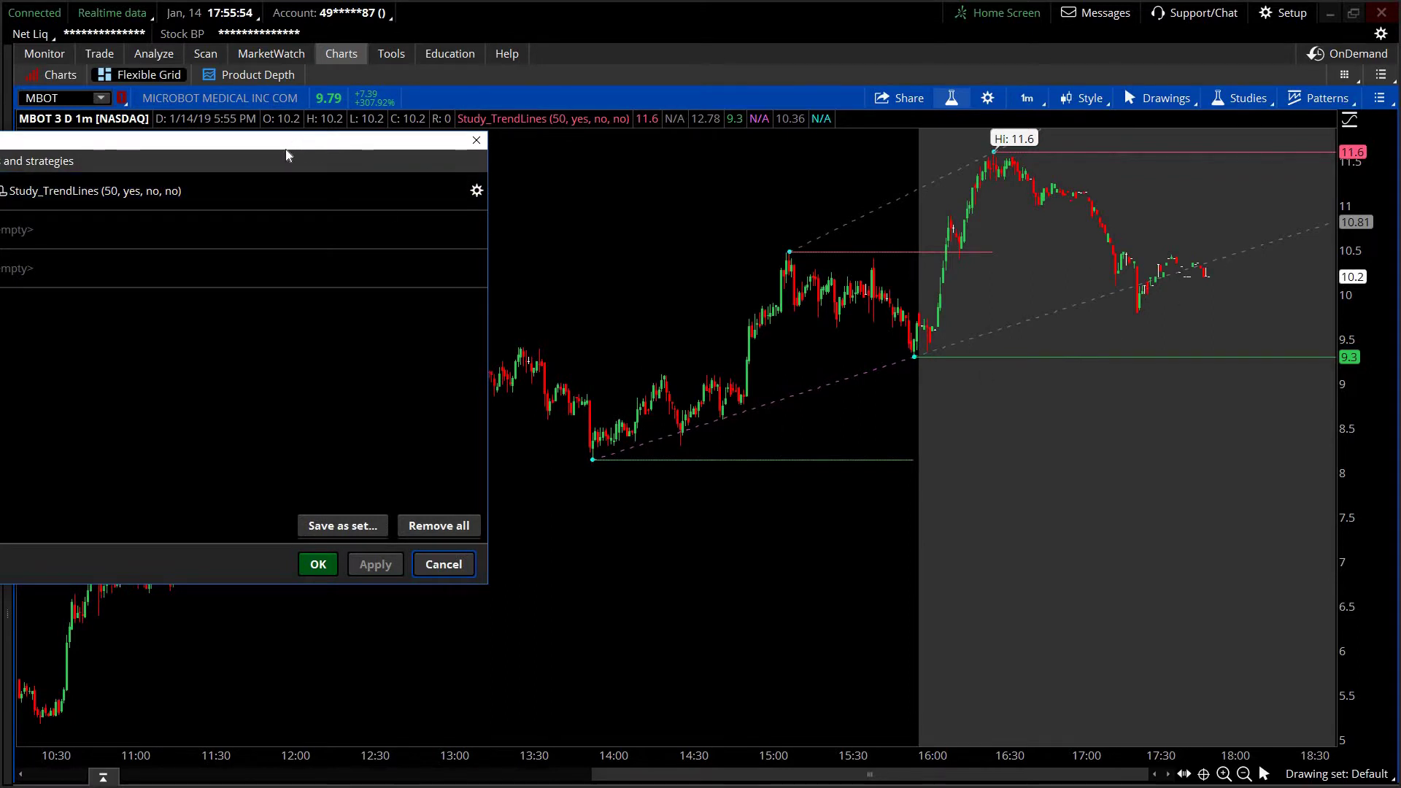
In the Study_TrendLines settings, color the RLine and SupportLine plots yellow.
drag(286, 149, 690, 131)
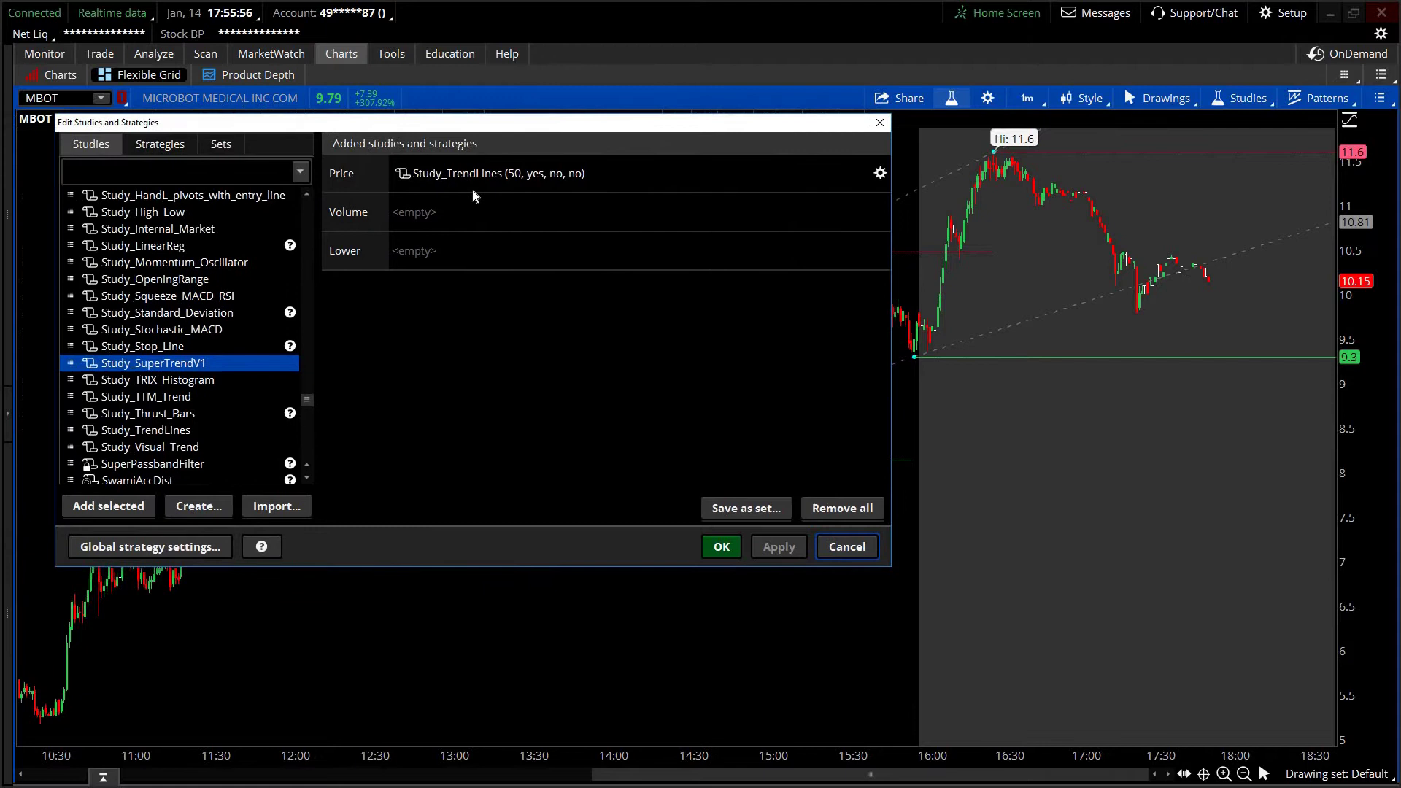
click(584, 245)
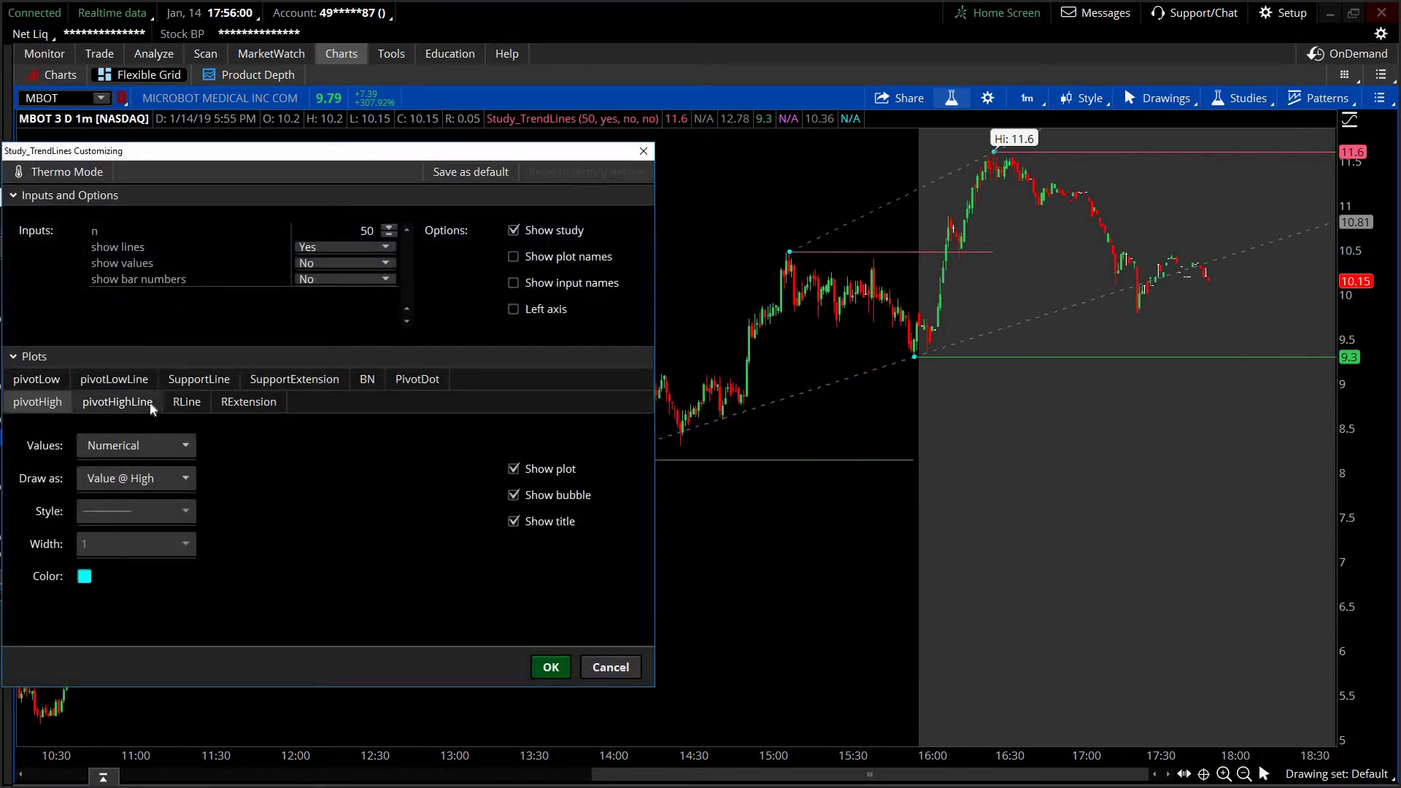
click(198, 379)
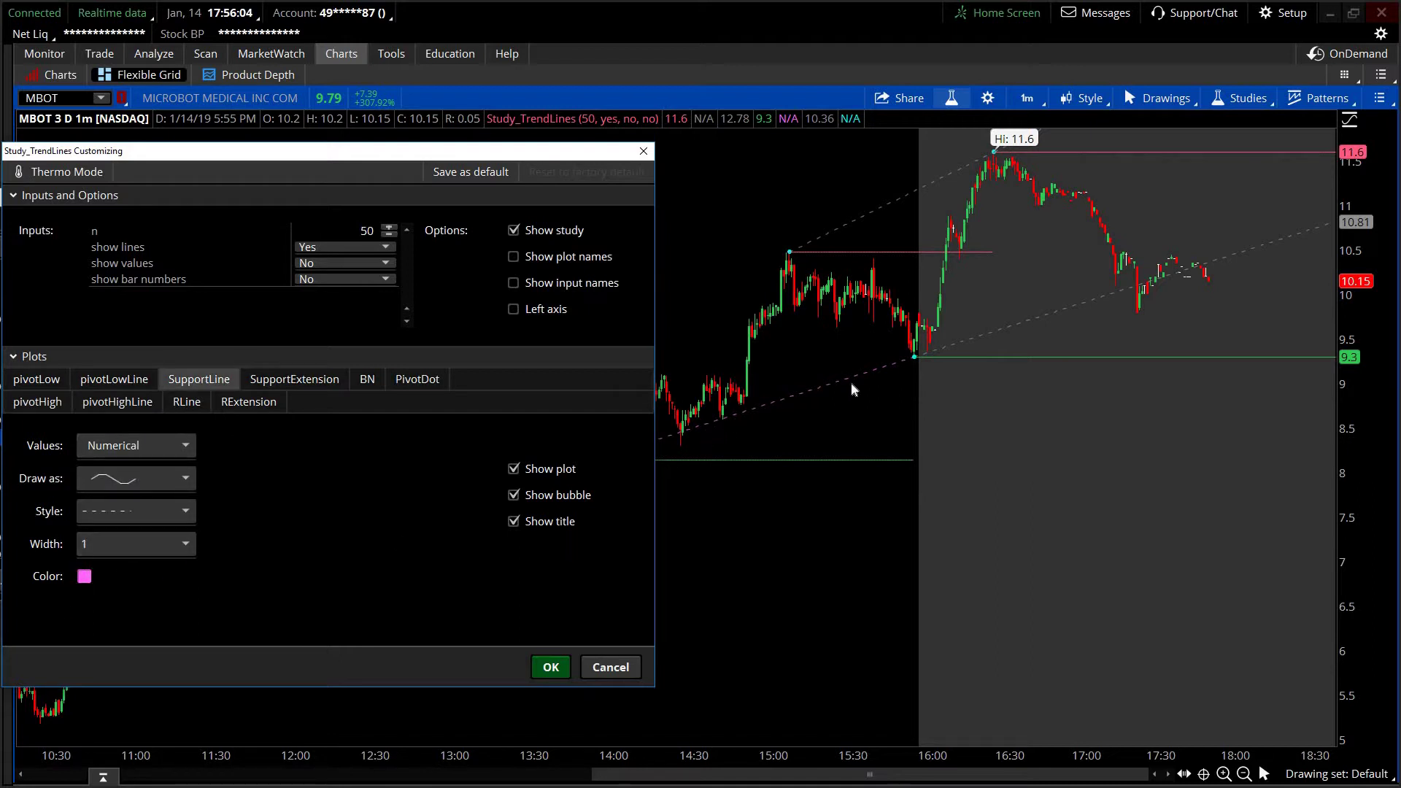
click(197, 406)
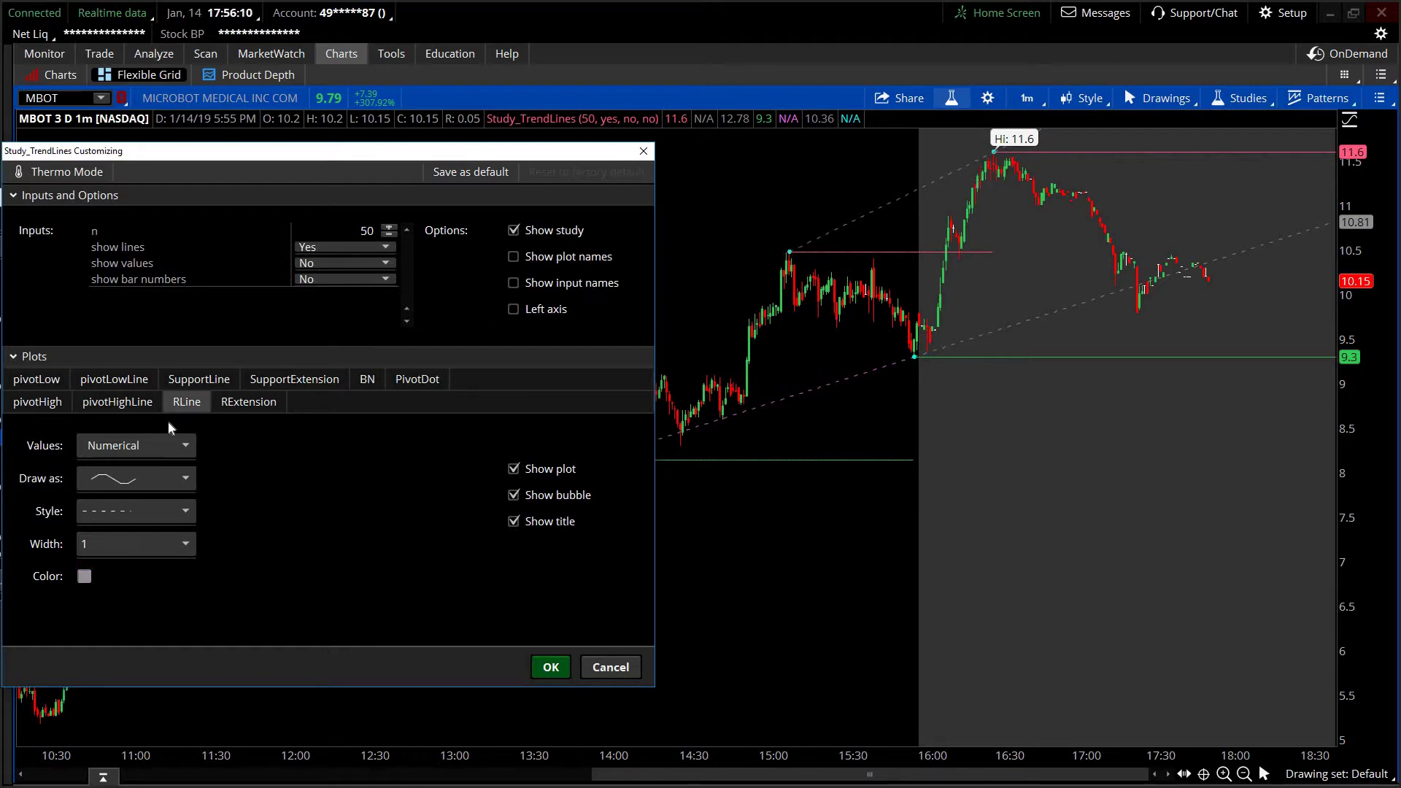
click(85, 576)
click(53, 633)
click(199, 378)
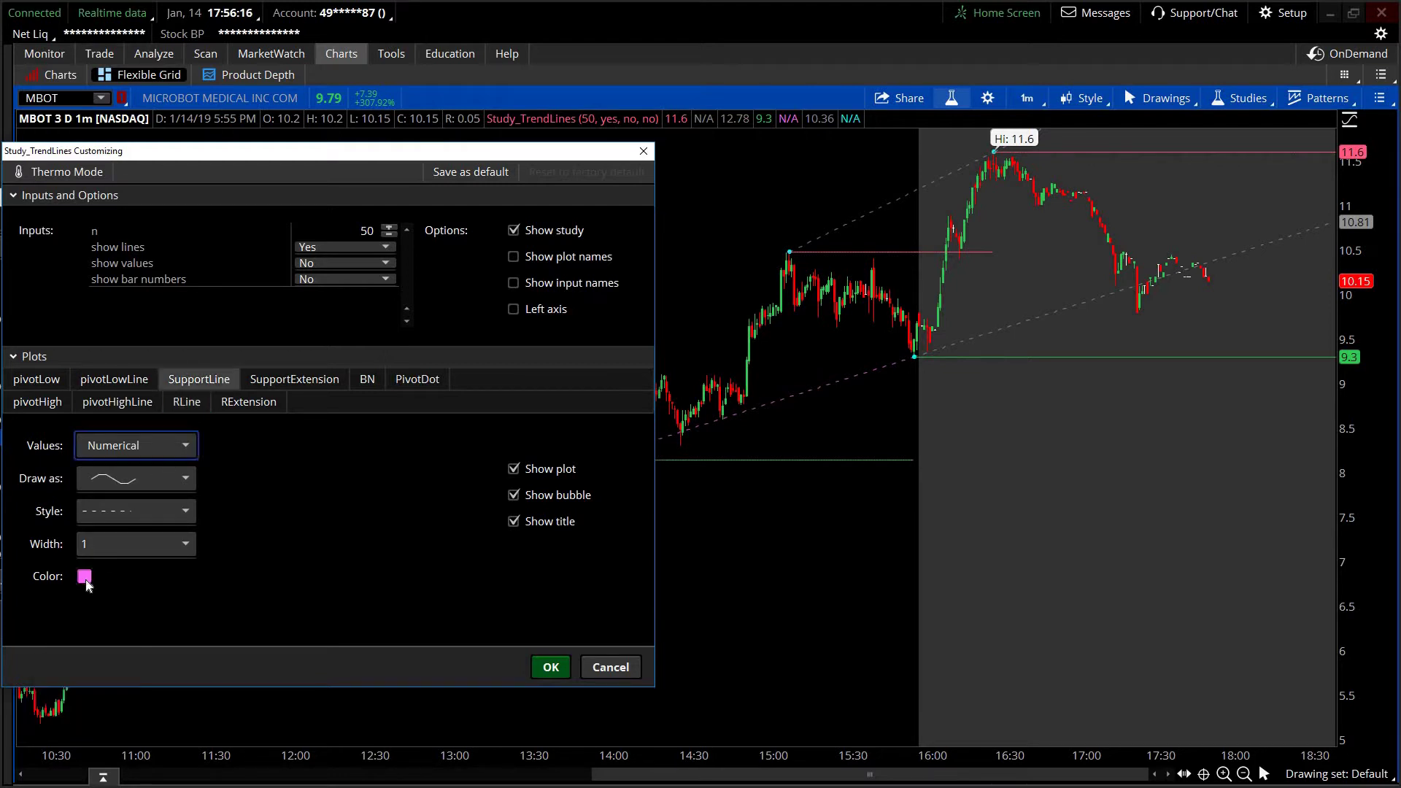
click(85, 576)
click(53, 634)
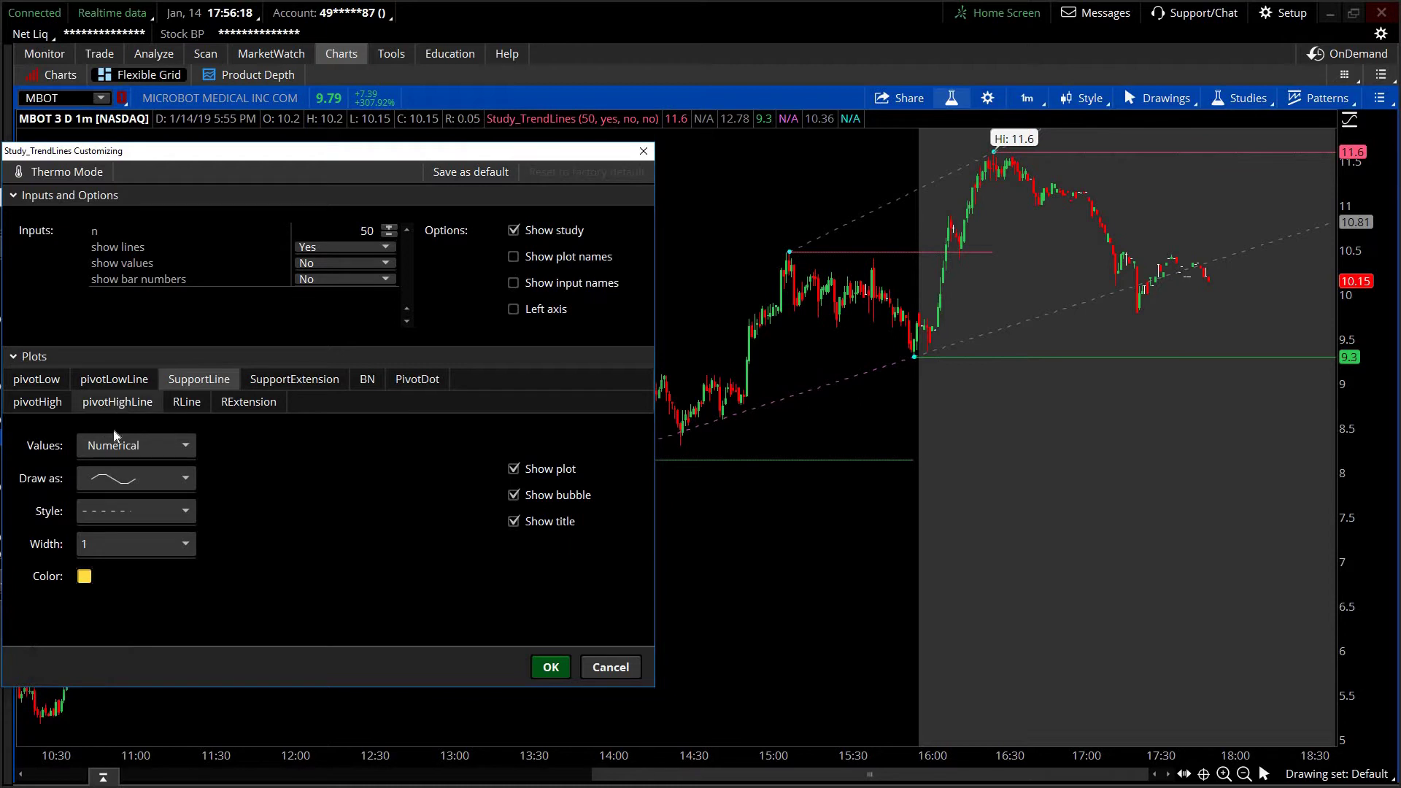
Color the RExtension and SupportExtension plots yellow, then confirm and apply to the chart.
click(117, 401)
click(248, 400)
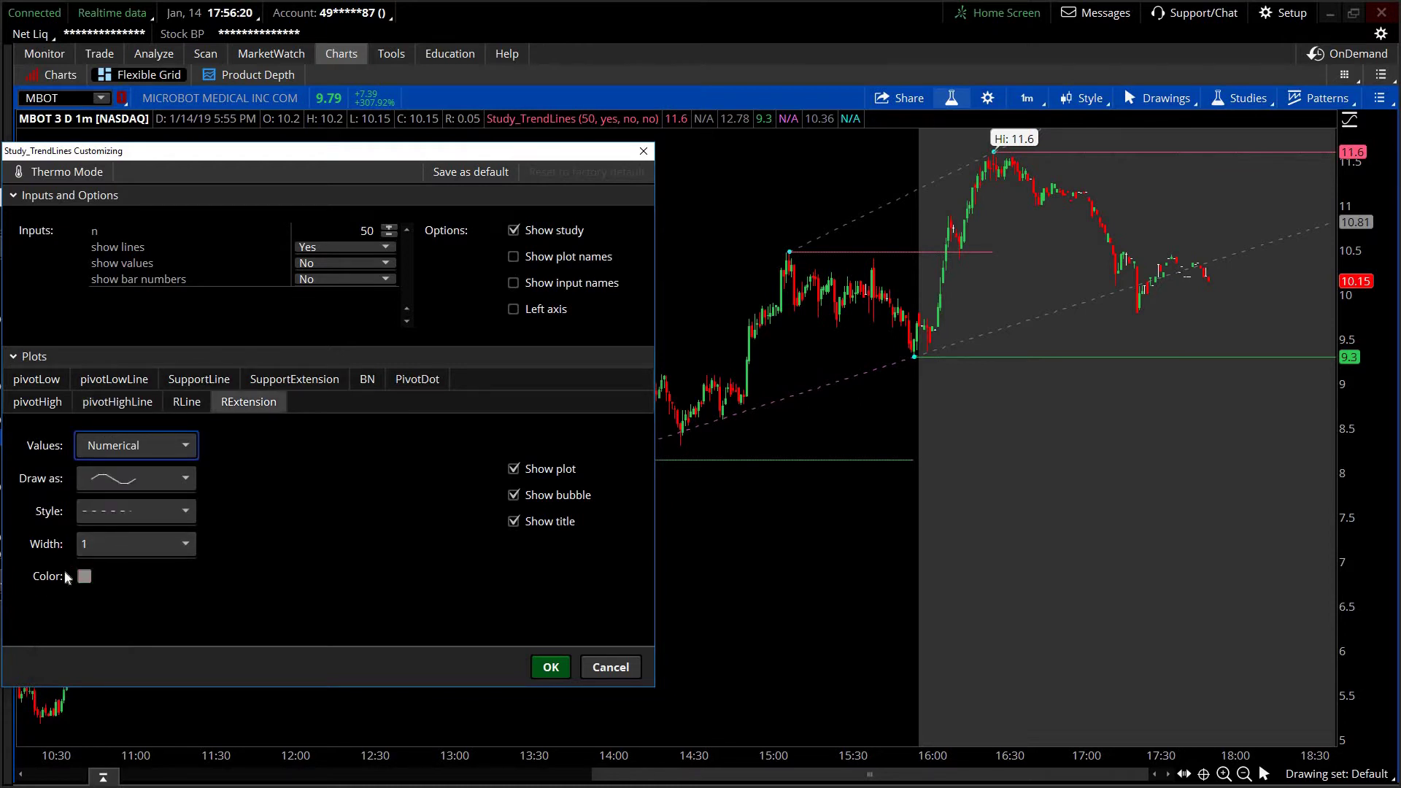
click(84, 576)
click(52, 633)
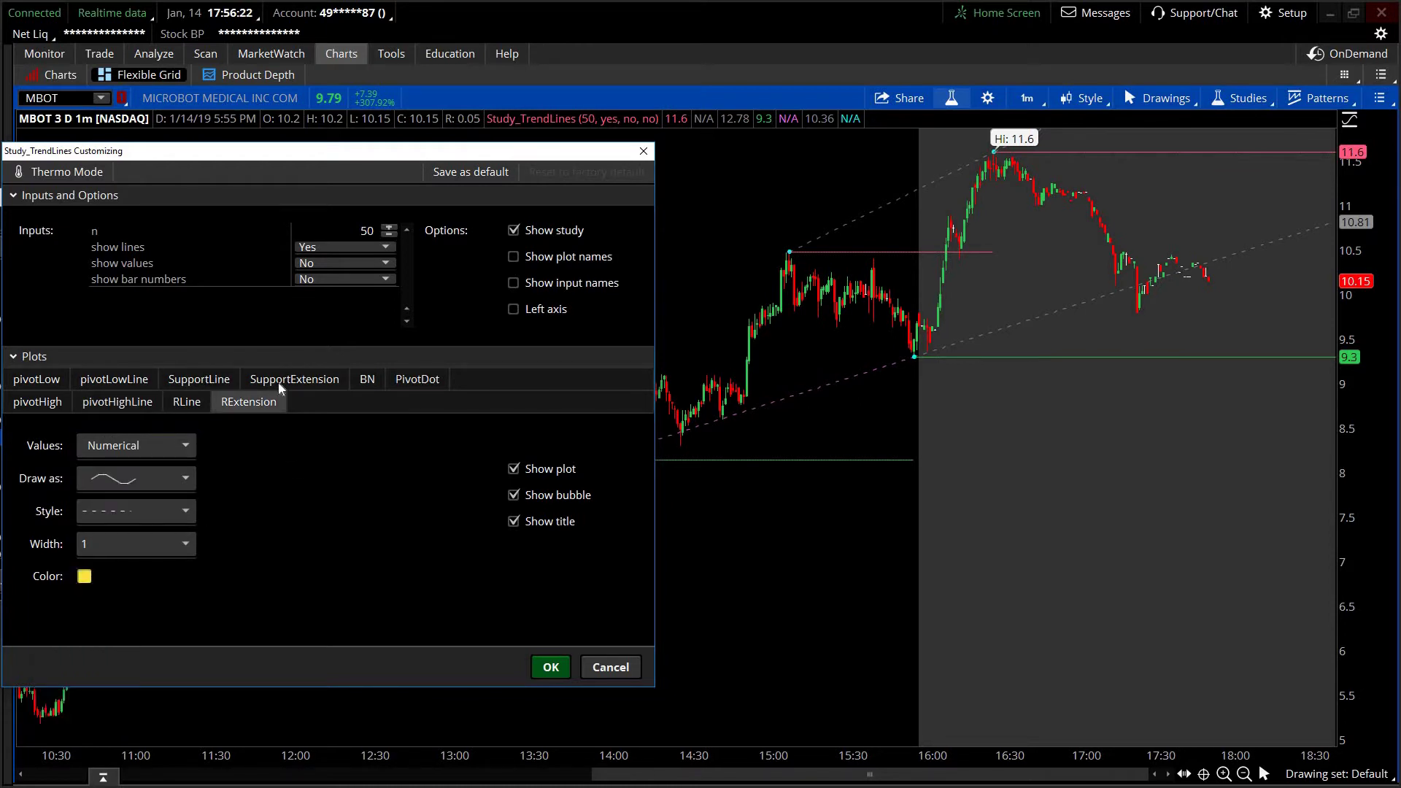
click(278, 382)
click(84, 576)
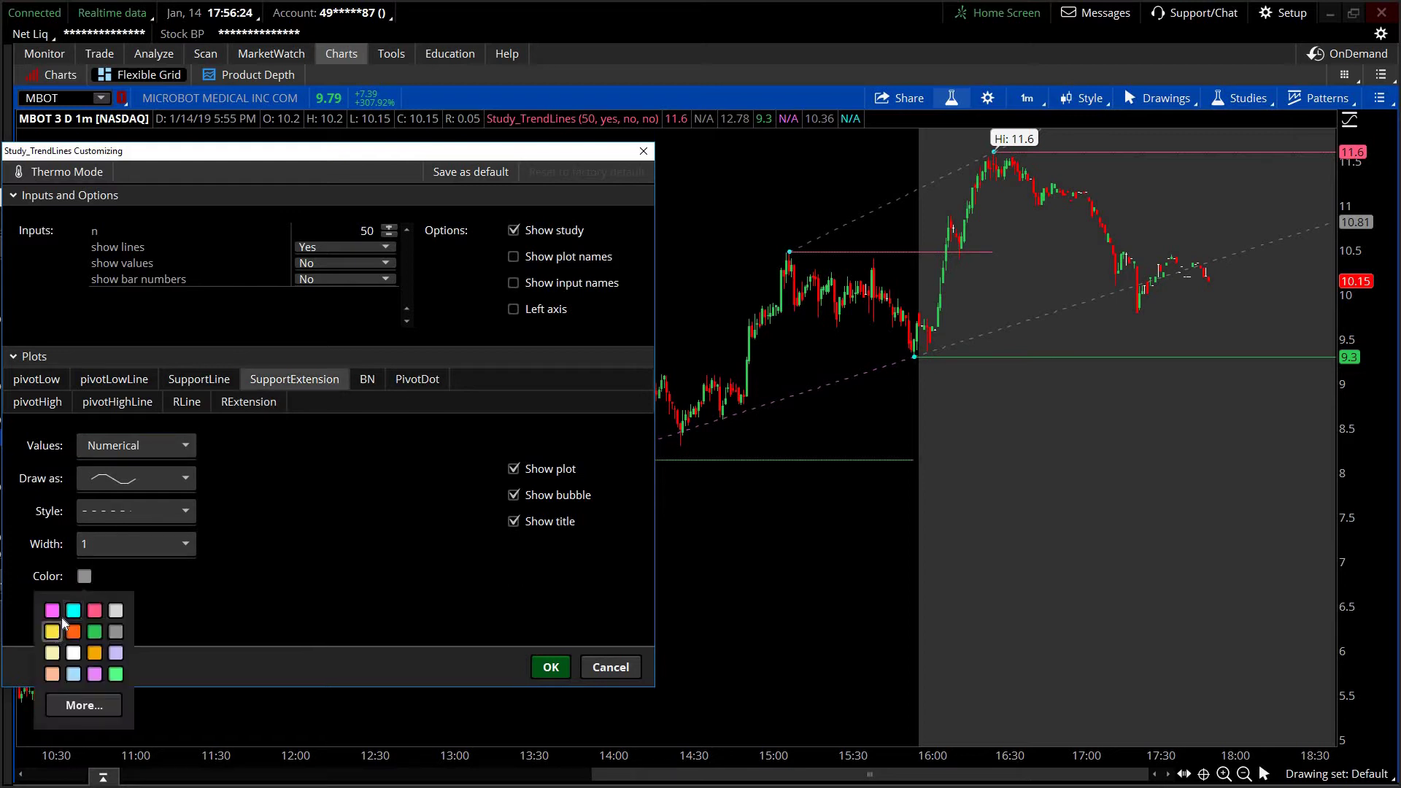
click(53, 632)
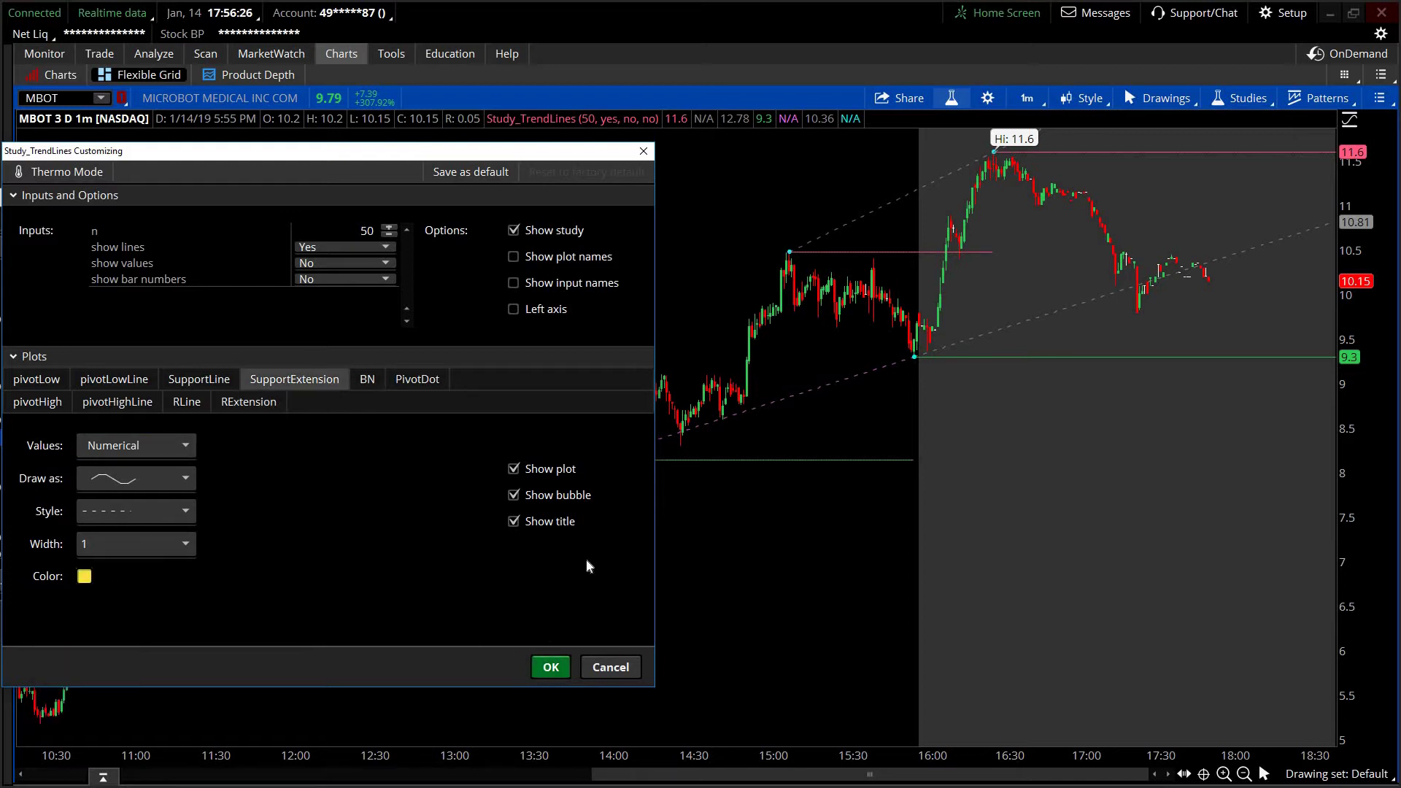
click(550, 667)
click(484, 621)
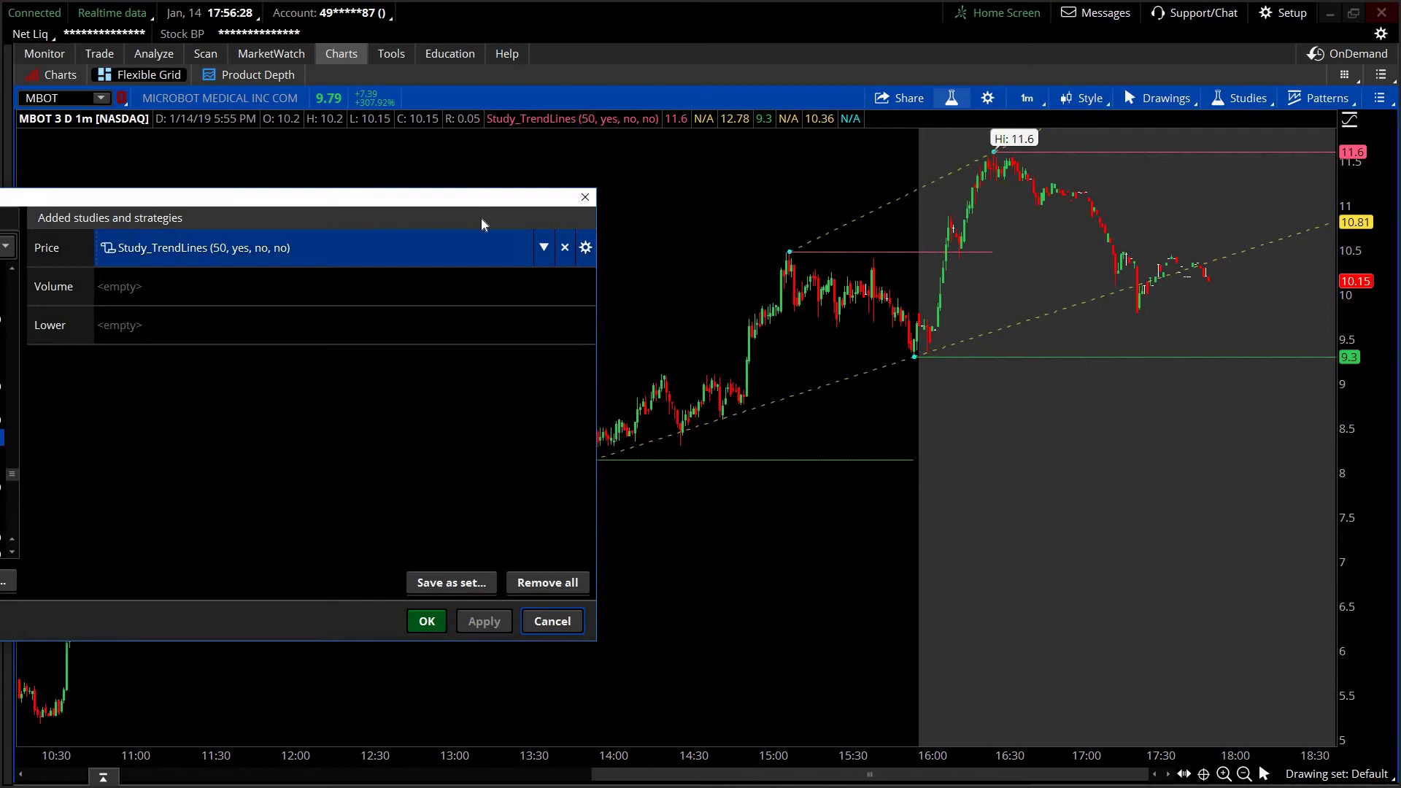
Uncheck Show bubble on the pivotLowLine and pivotHighLine plots, confirm, and apply to the chart.
drag(497, 197, 614, 550)
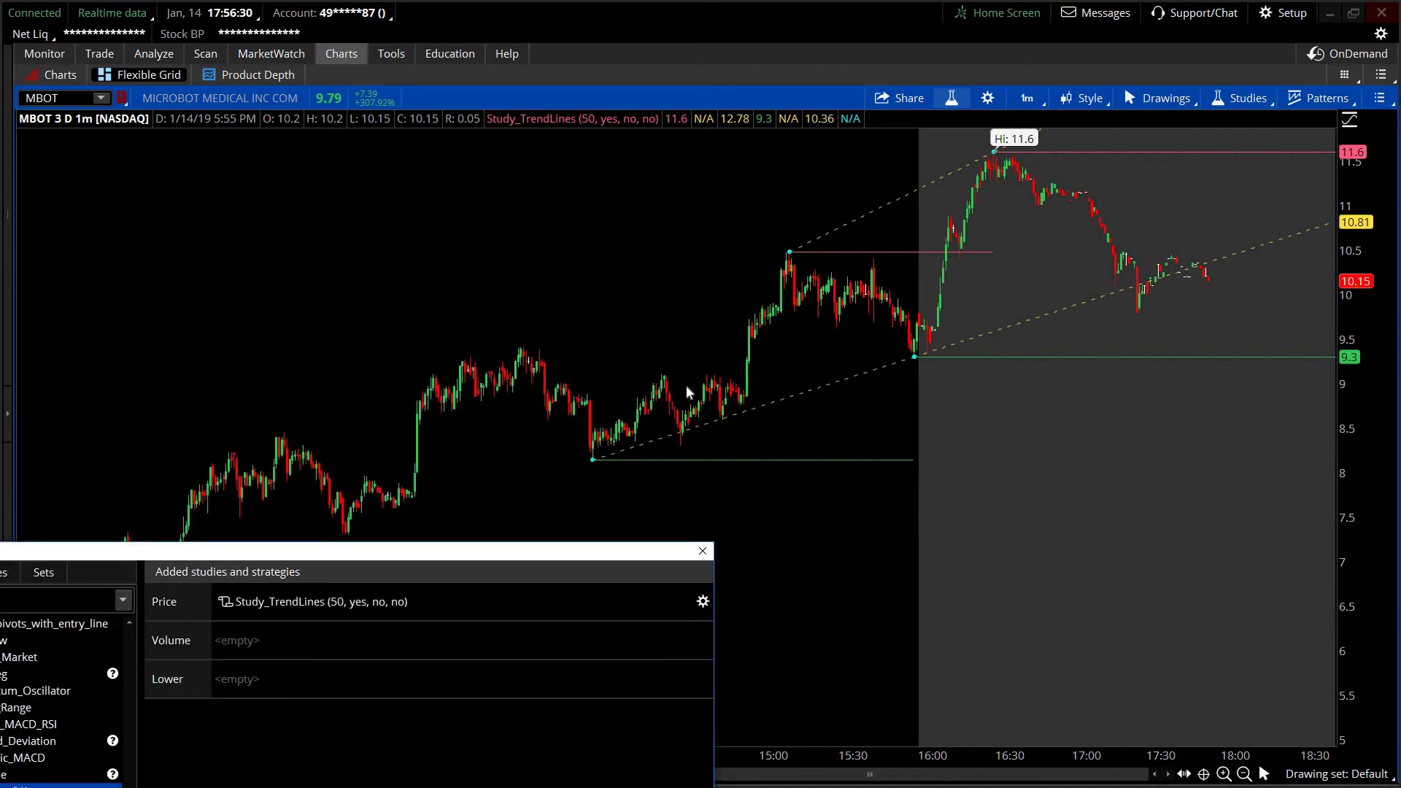
drag(472, 554, 579, 197)
click(809, 241)
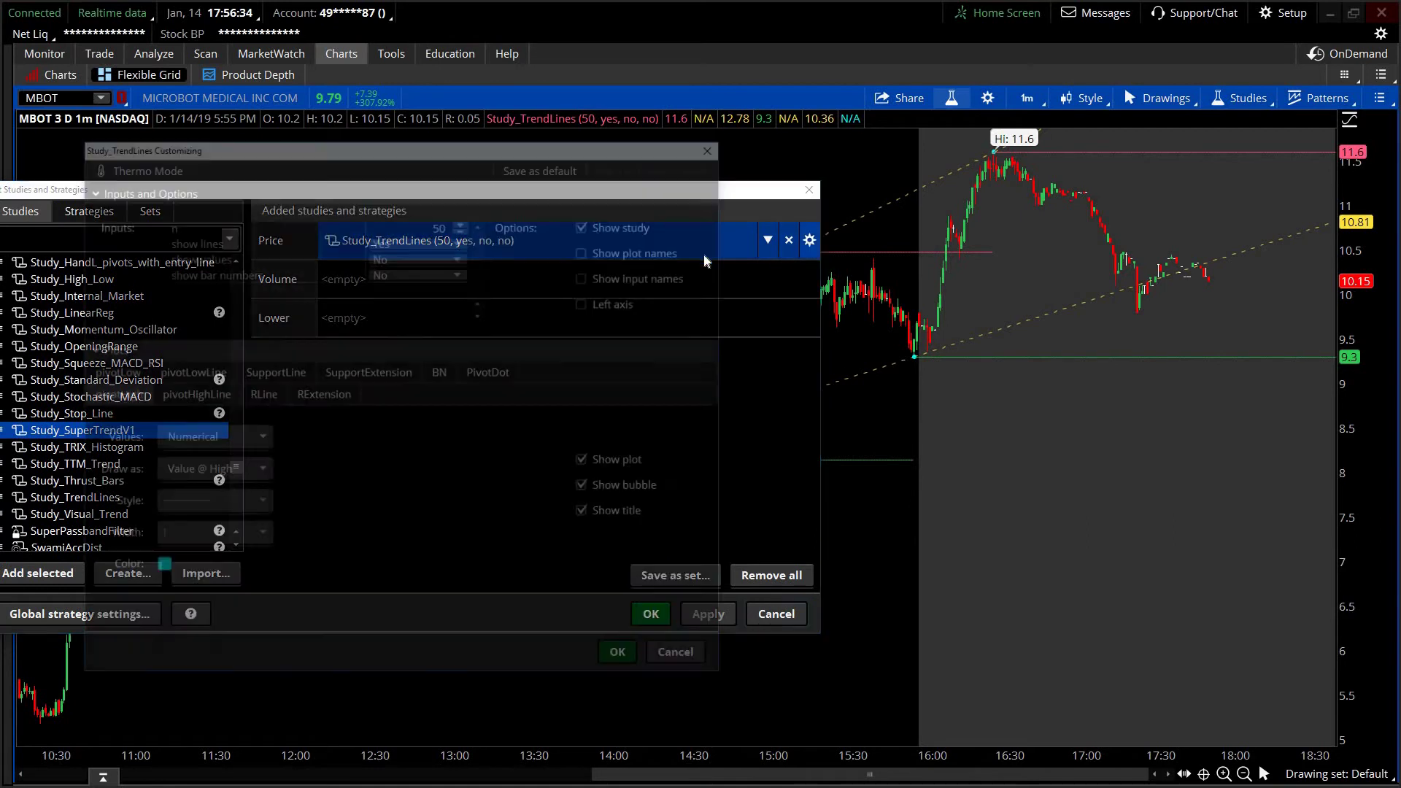
click(479, 375)
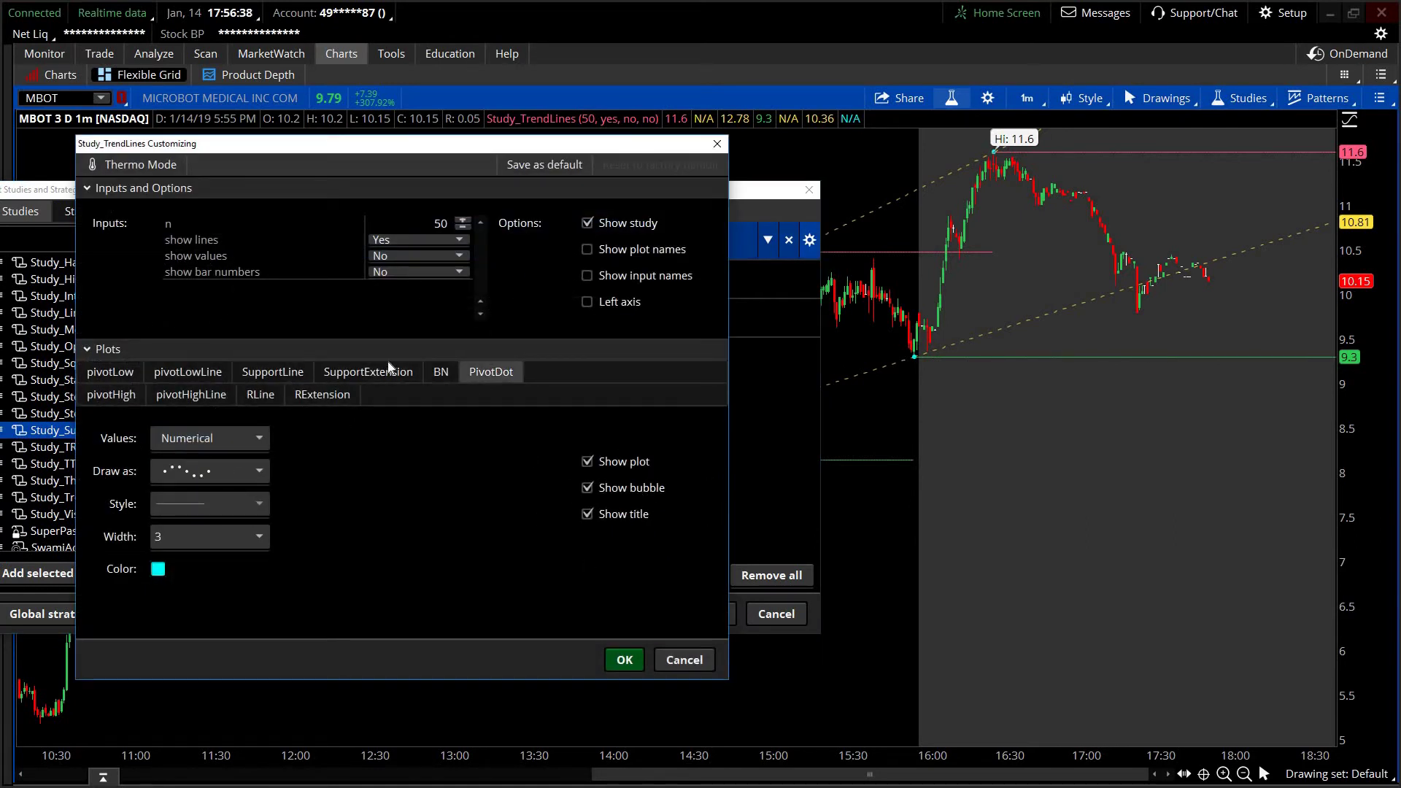
click(389, 379)
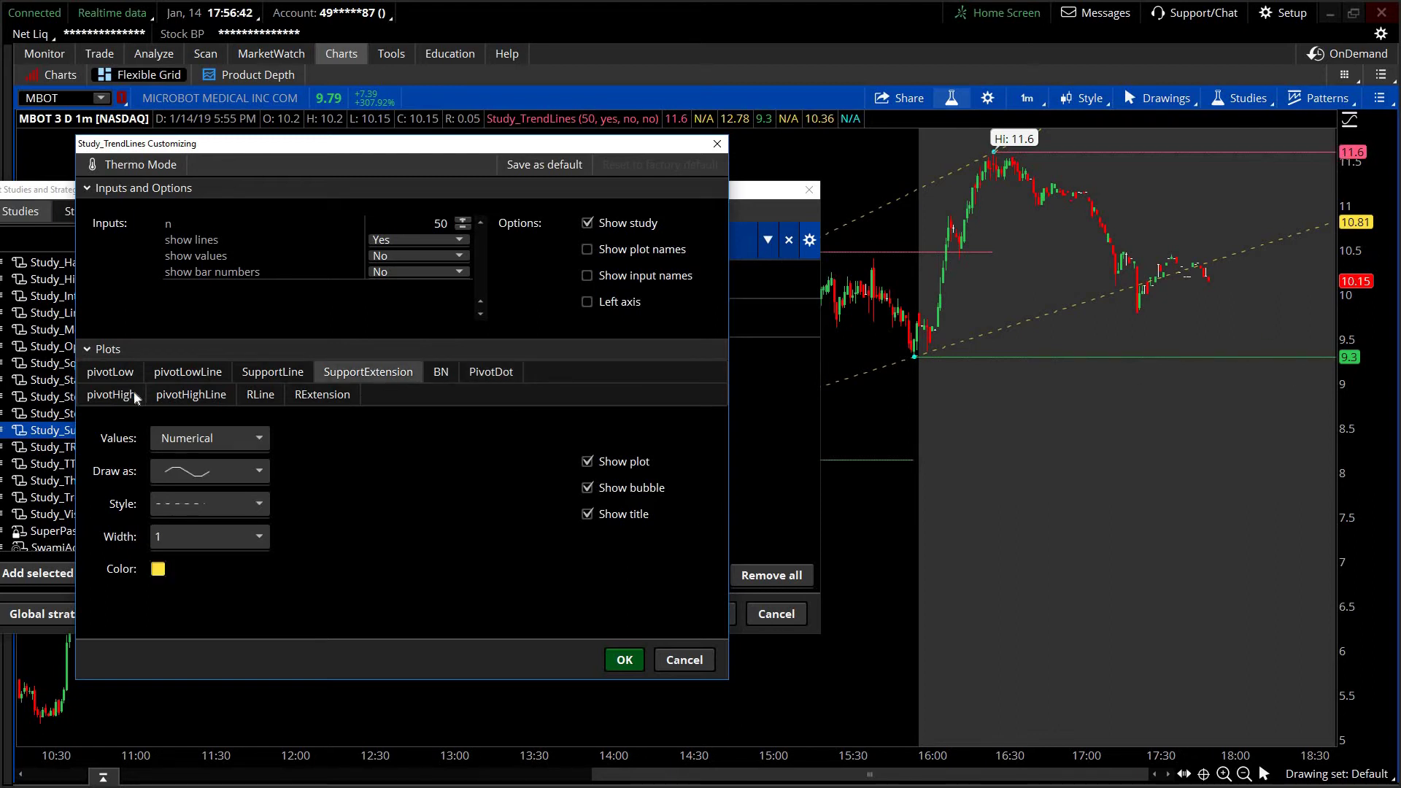
click(188, 371)
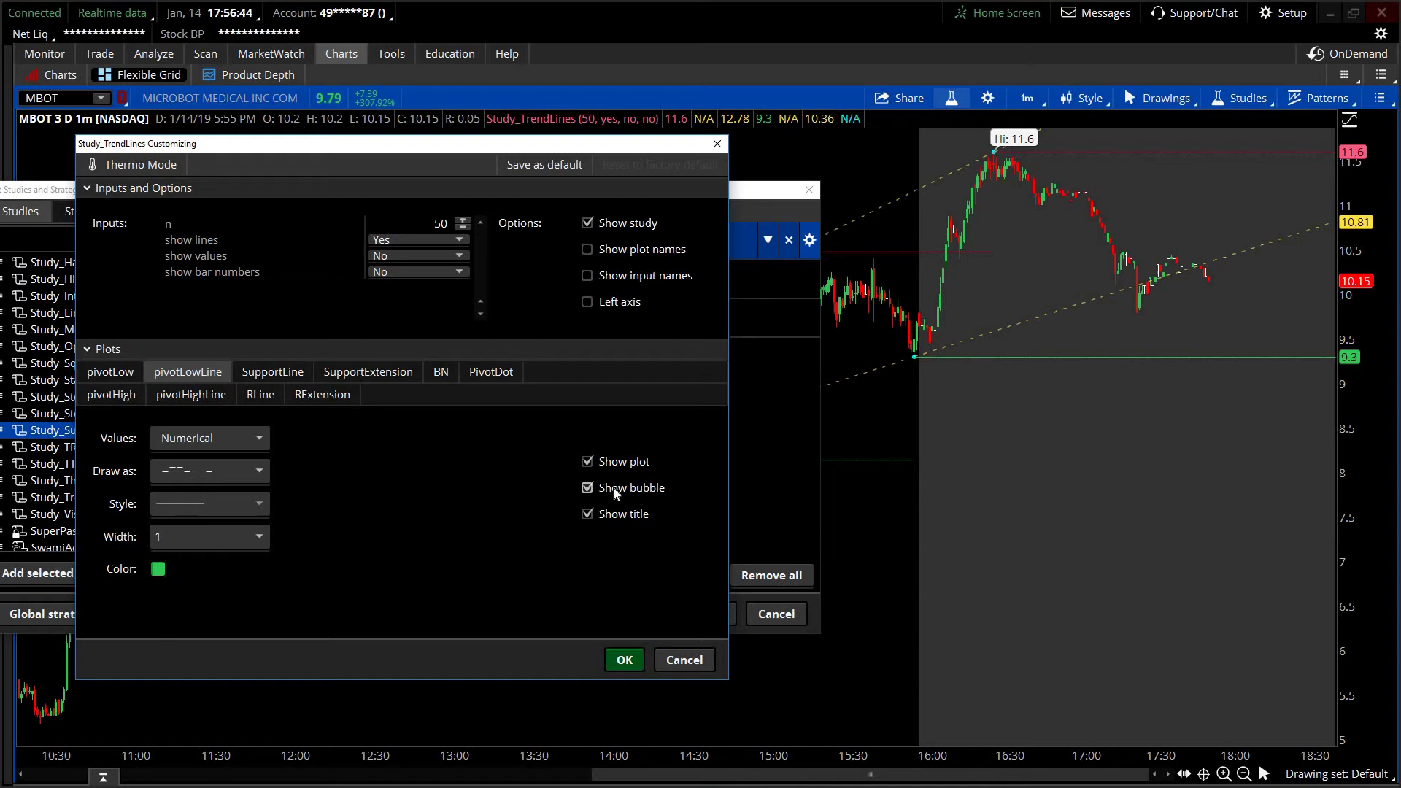
click(588, 487)
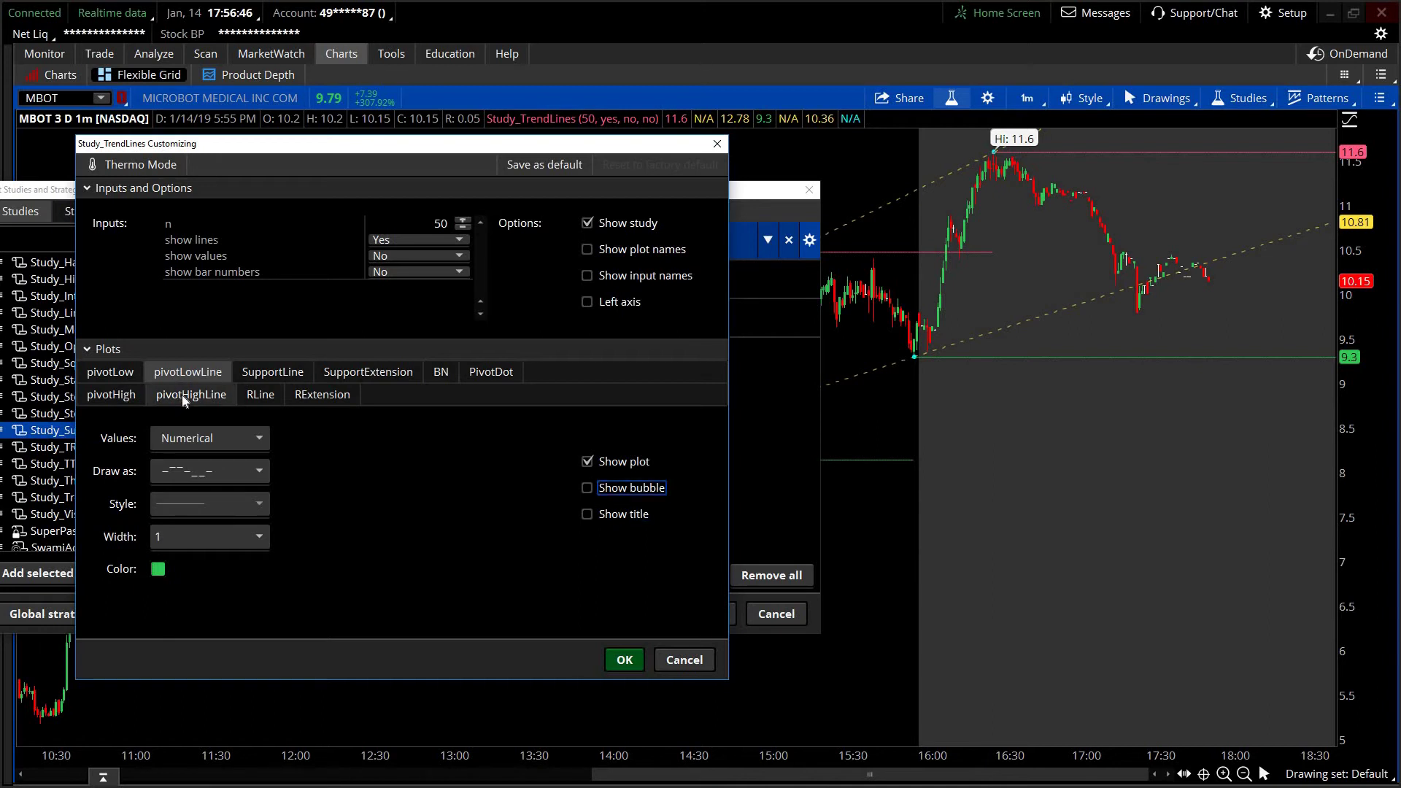
click(191, 394)
click(587, 487)
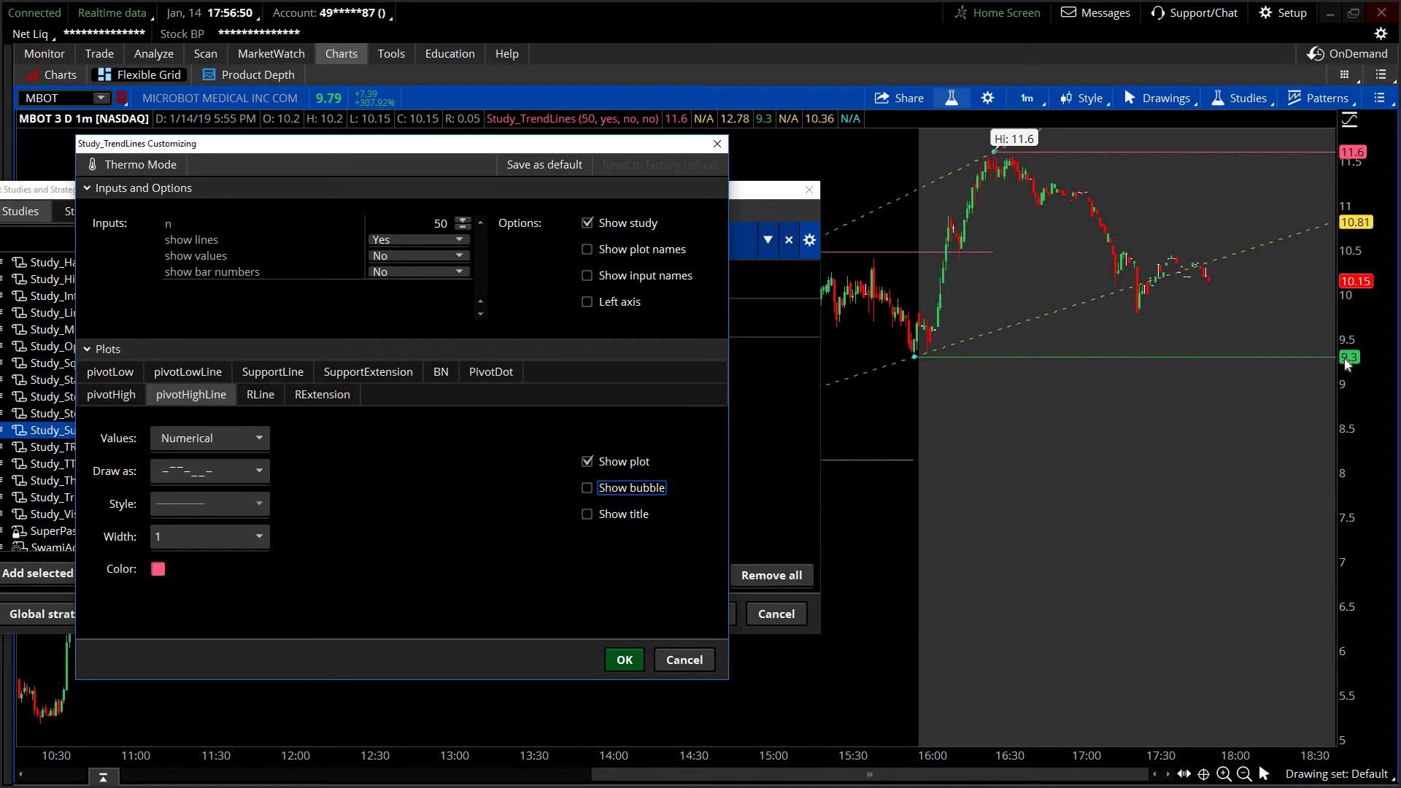
key(Return)
click(708, 613)
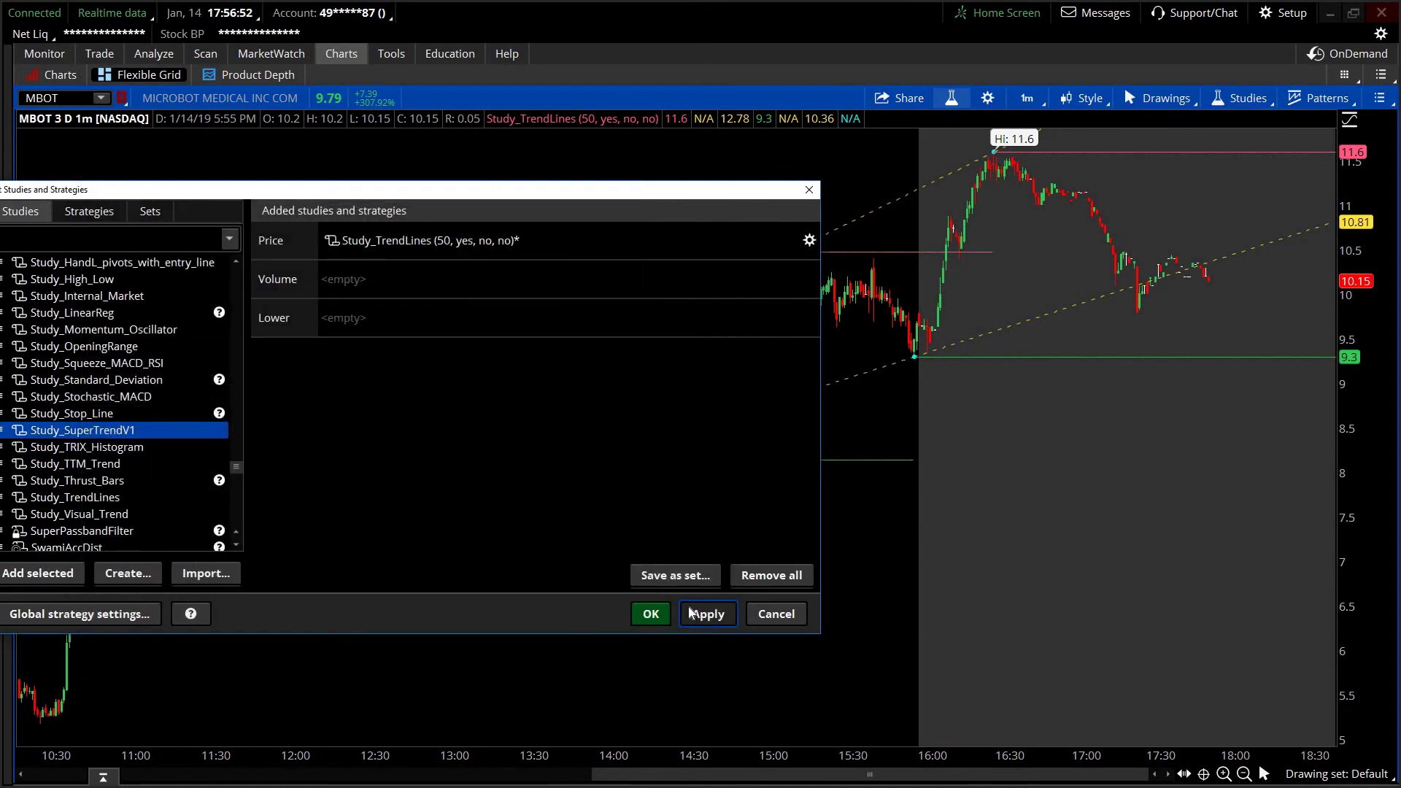